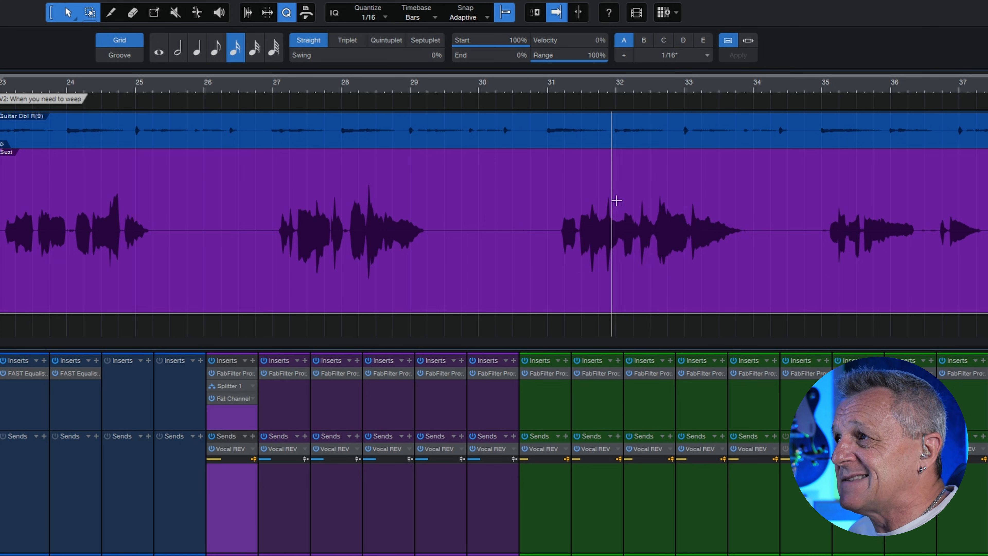
# Step: Enable the gain envelope on the Suzi vocal event and raise the gain of the phrase at bars 35 to 36
pyautogui.press('space')
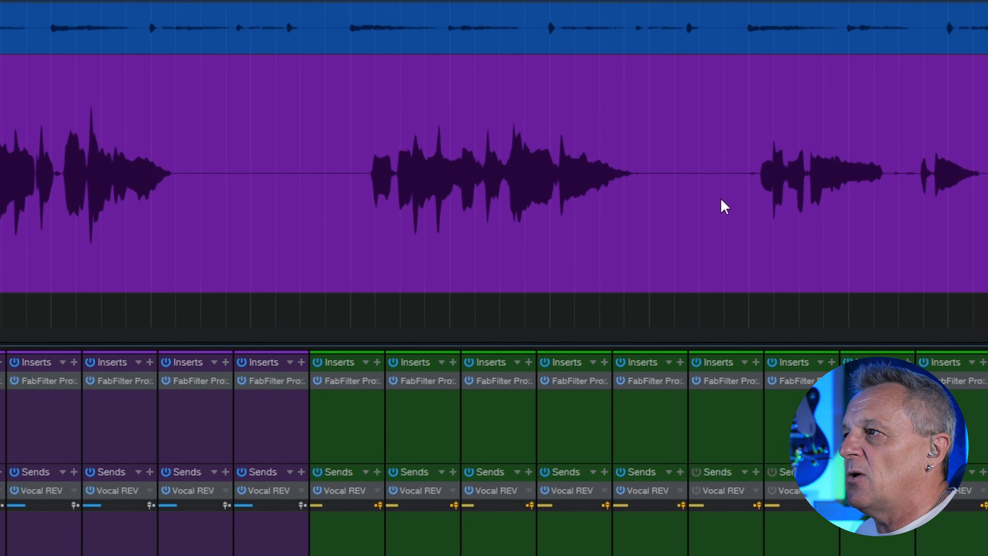
pyautogui.rightClick(805, 252)
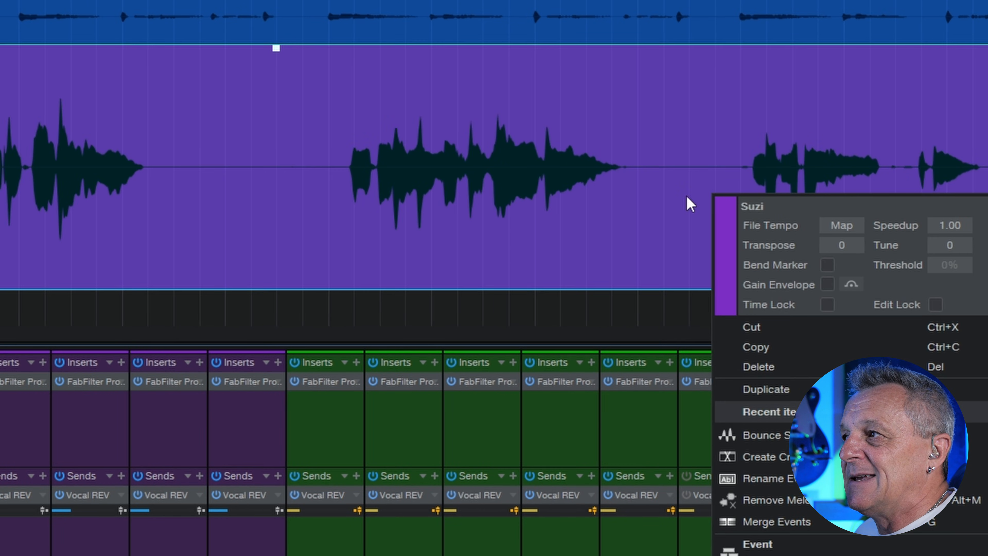
pyautogui.click(827, 285)
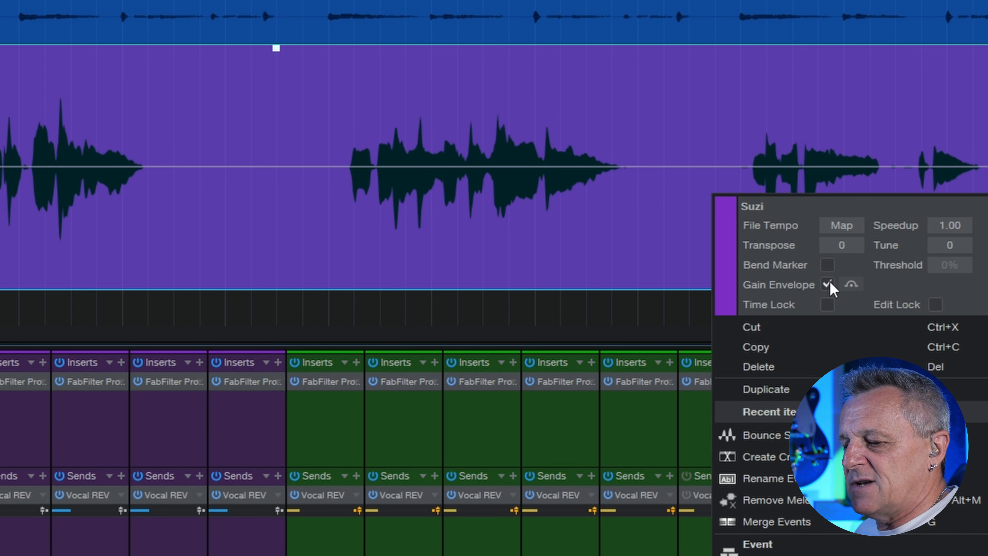
pyautogui.press('Escape')
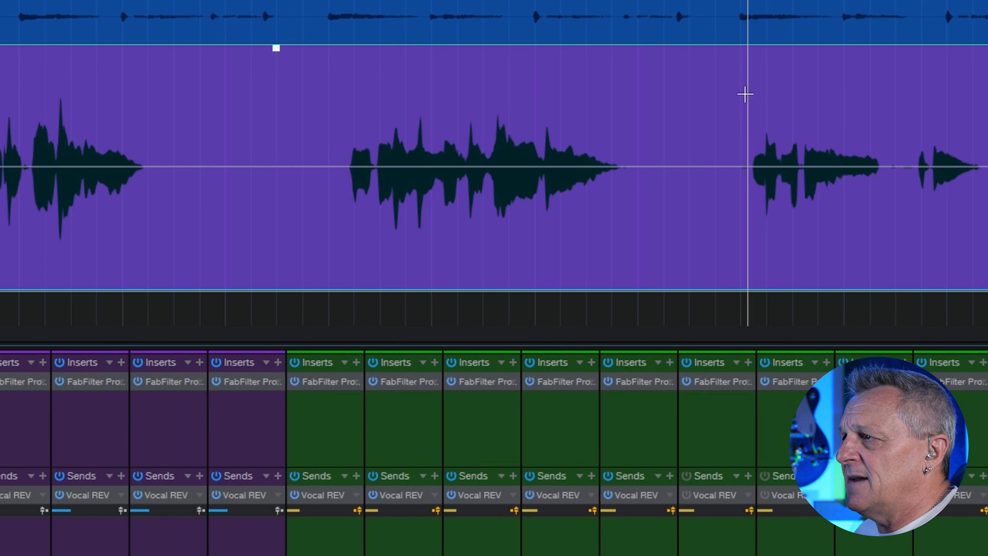
pyautogui.moveTo(745, 94); pyautogui.dragTo(900, 105)
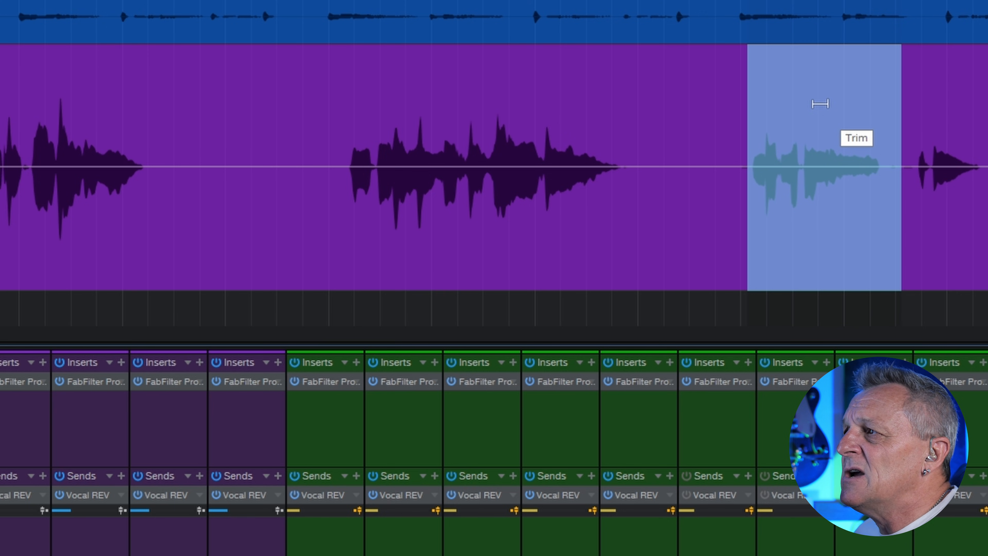
pyautogui.moveTo(822, 103); pyautogui.dragTo(820, 79)
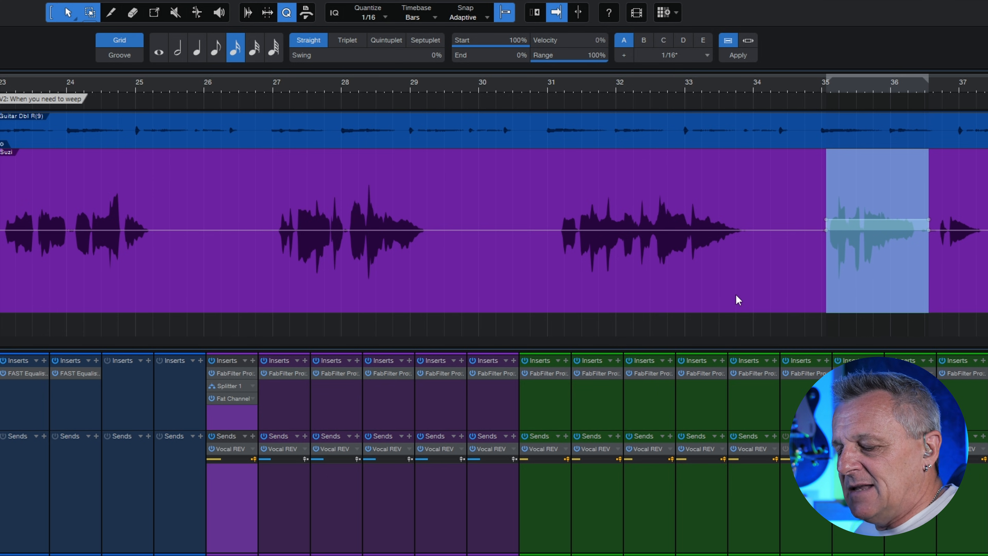
# Step: Turn off the gain envelope on the Suzi vocal event
pyautogui.rightClick(746, 276)
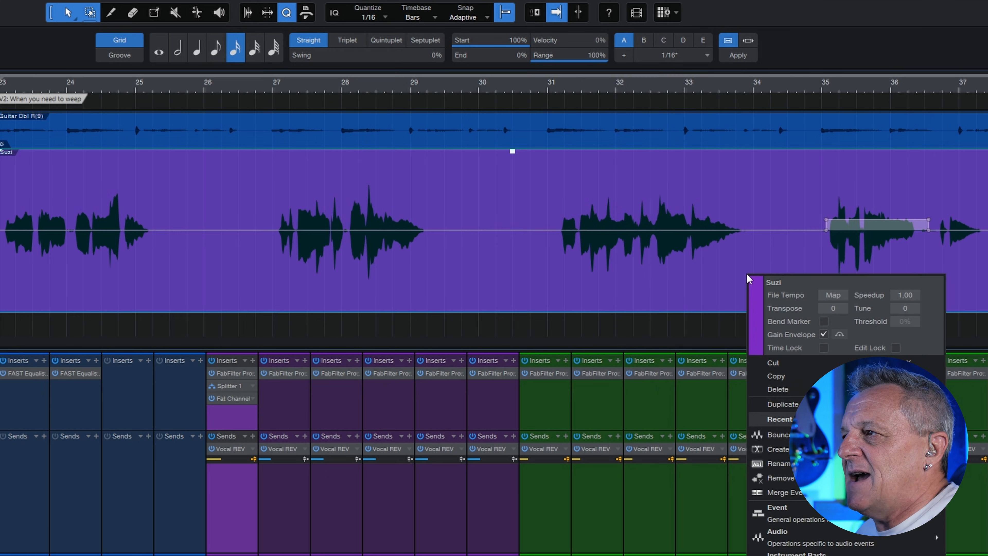
pyautogui.click(824, 334)
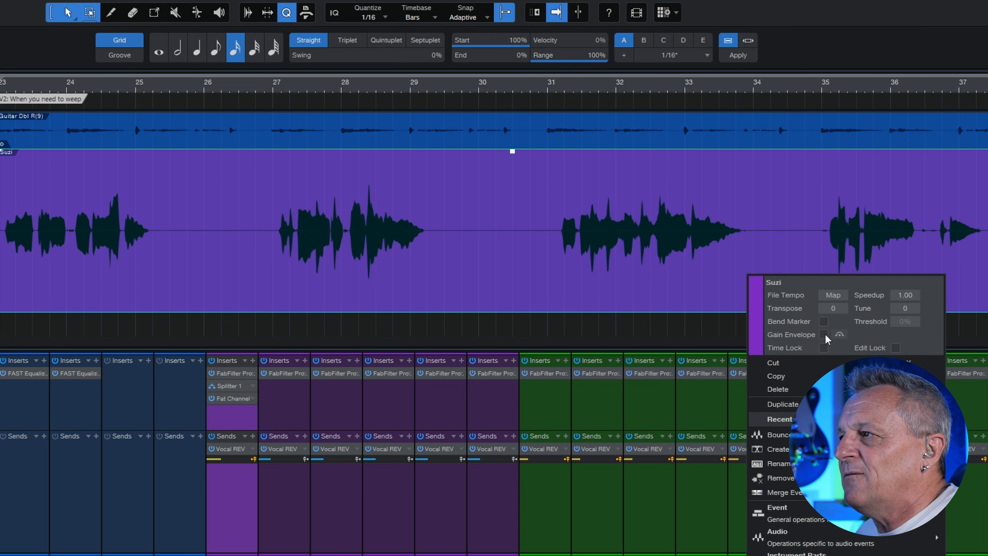
pyautogui.click(722, 337)
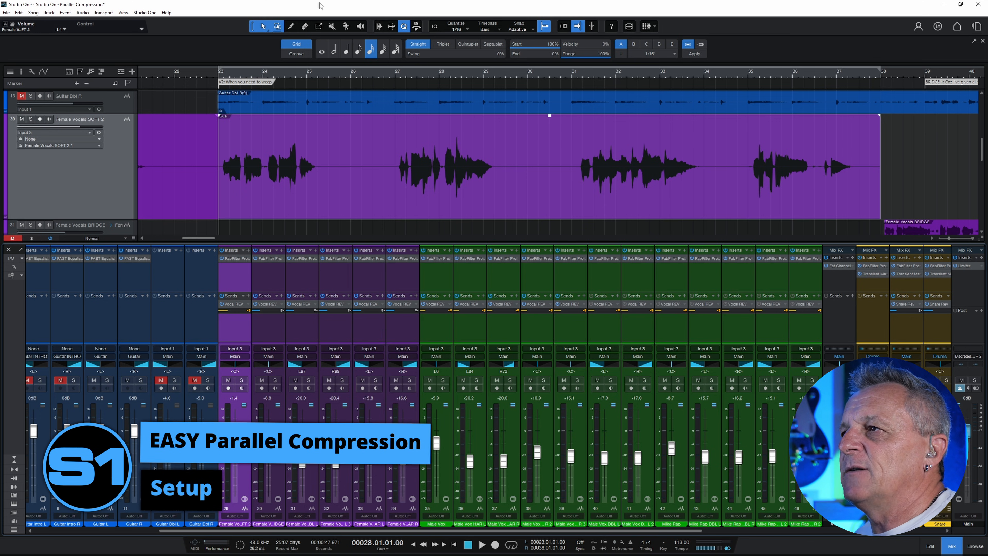
# Step: Play back the verse from bar 23 to hear the soft female vocal in the mix, then stop
pyautogui.press('space')
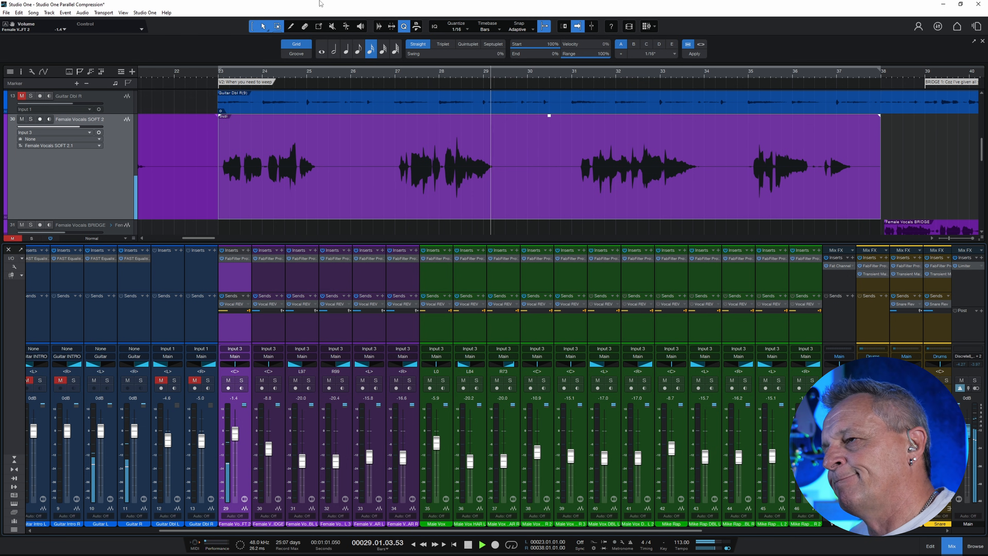
pyautogui.press('space')
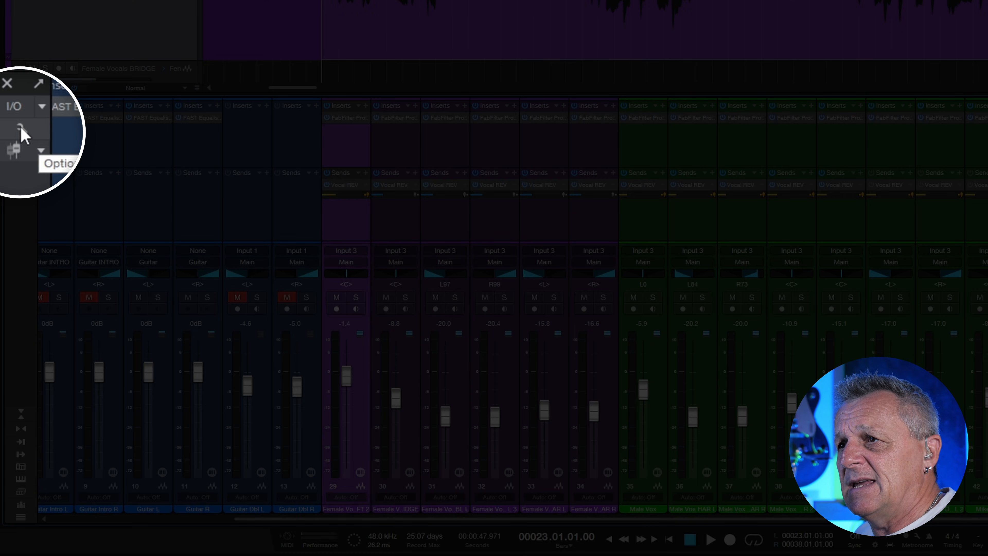
# Step: In the console options, disable keeping bus channels and VCA channels to the right
pyautogui.click(21, 130)
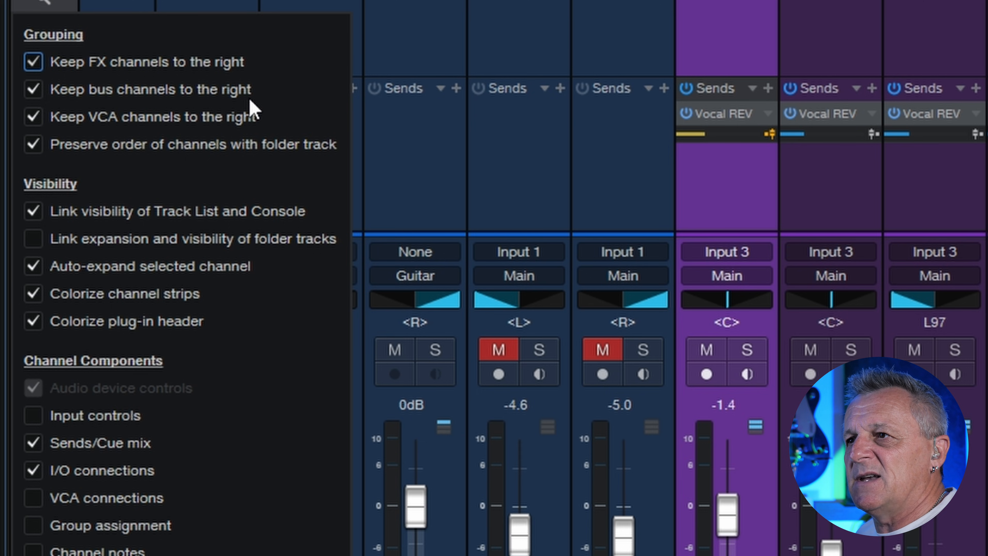
pyautogui.click(32, 94)
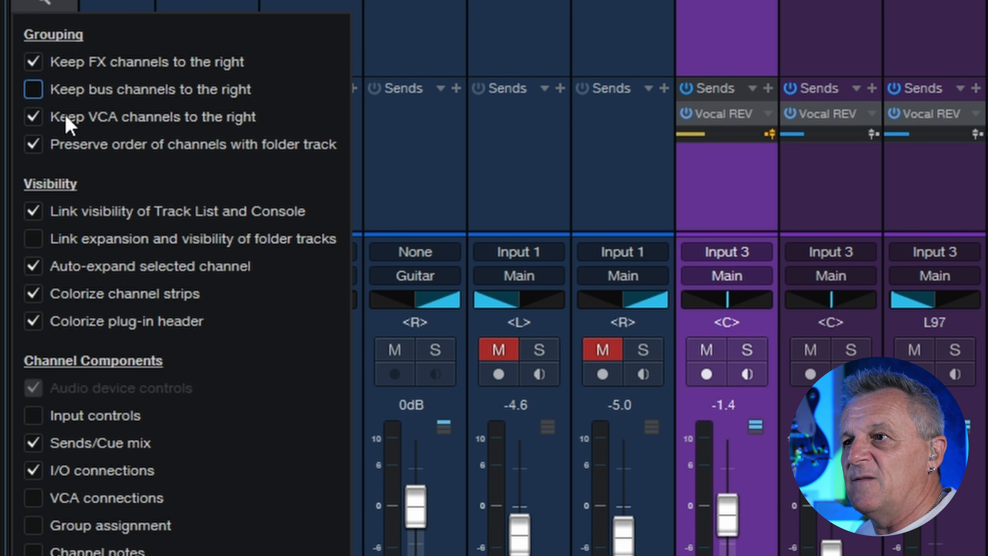
pyautogui.click(32, 118)
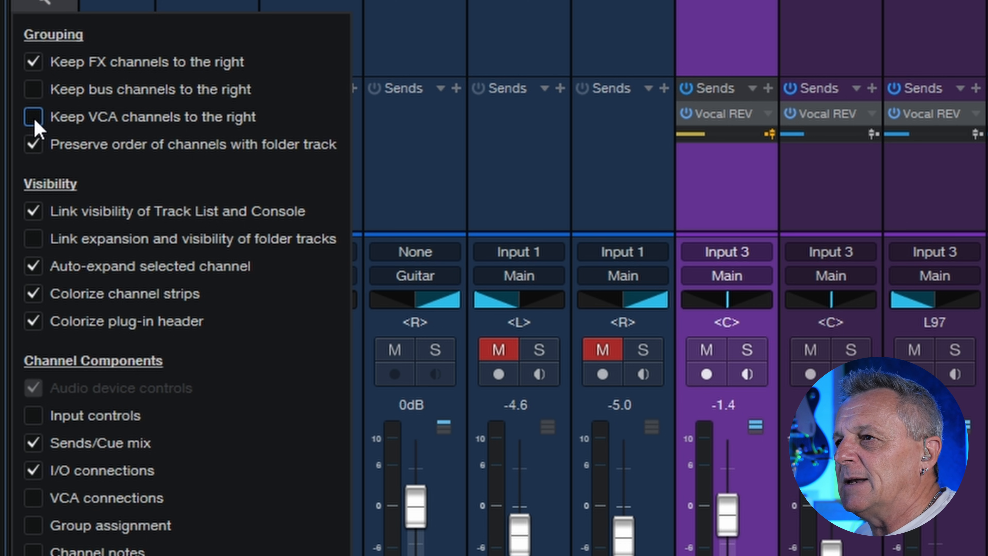
pyautogui.press('Escape')
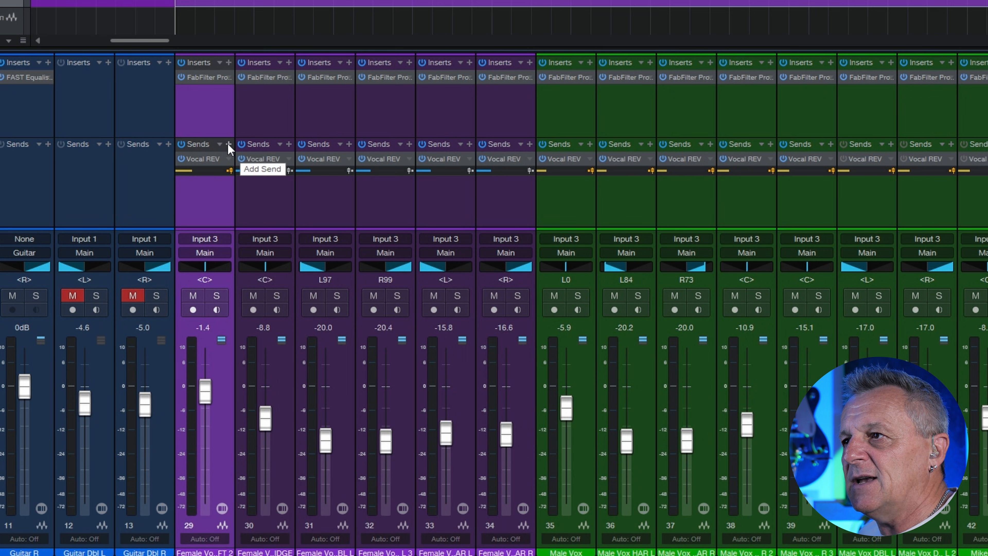
# Step: Add a bus channel send to the soft female vocal channel and rename the new bus Vox COMP
pyautogui.click(227, 144)
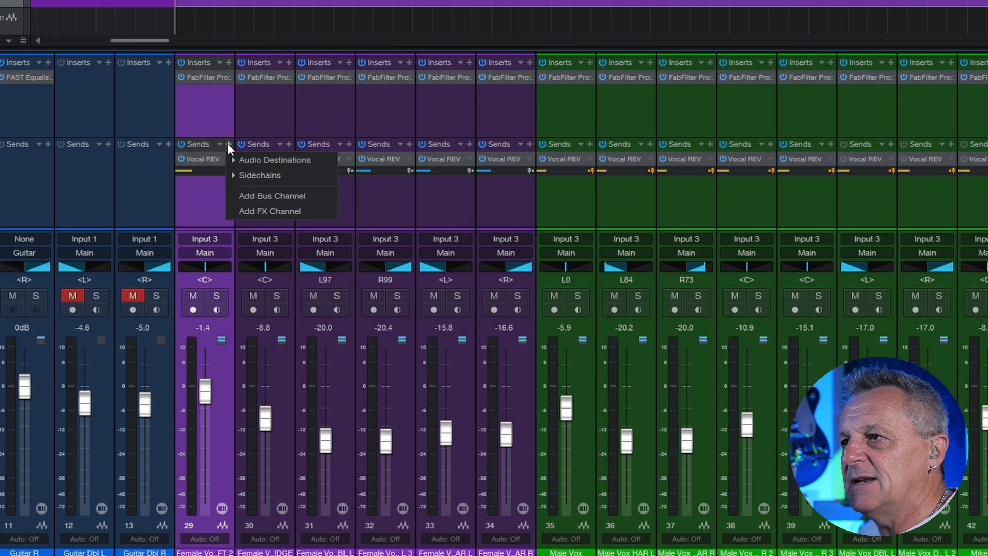
pyautogui.click(278, 195)
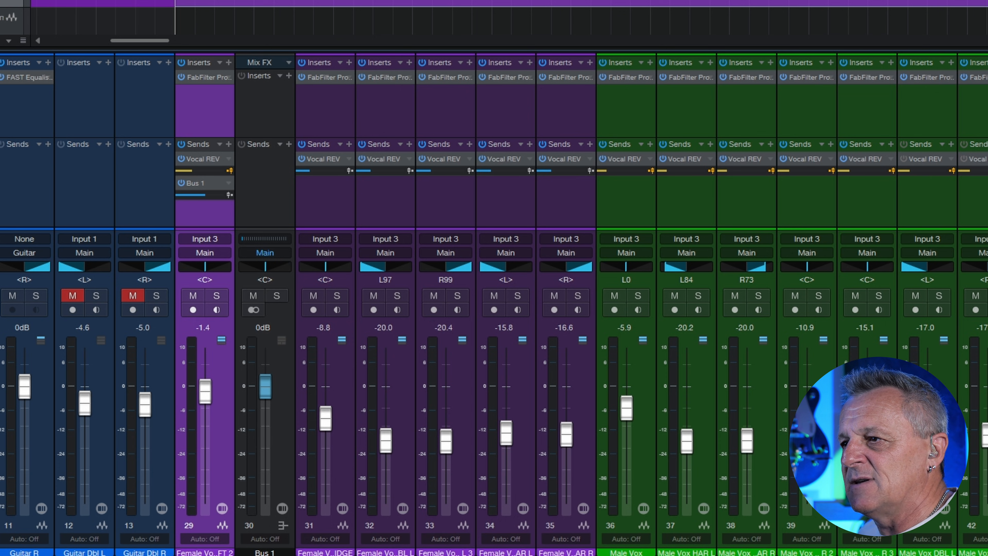
pyautogui.doubleClick(265, 551)
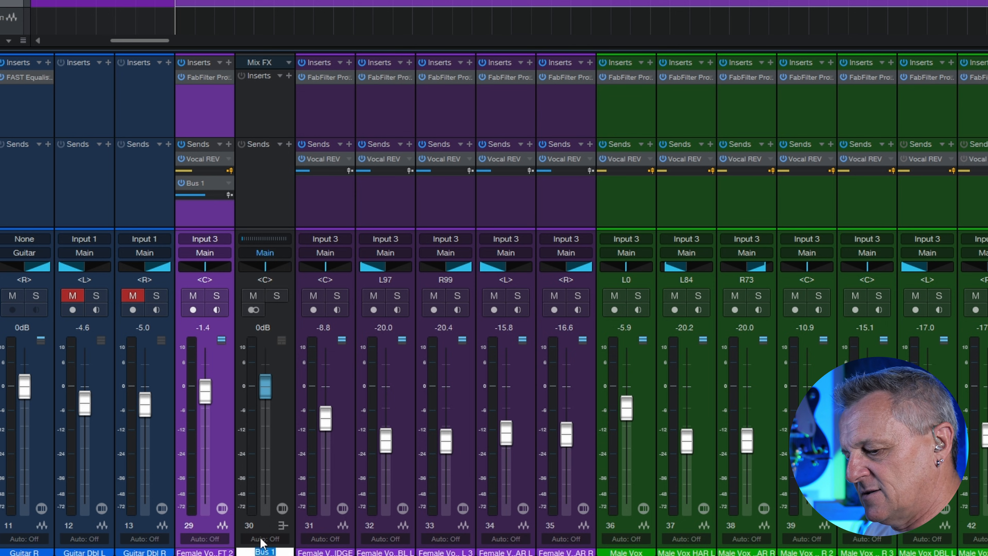
pyautogui.write('Vox')
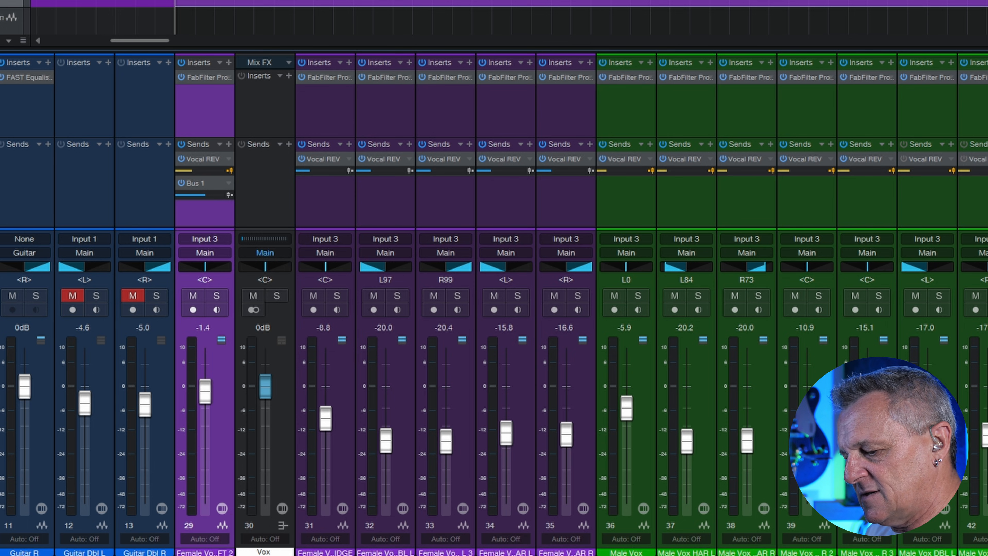
pyautogui.write(' COMP')
pyautogui.press('Return')
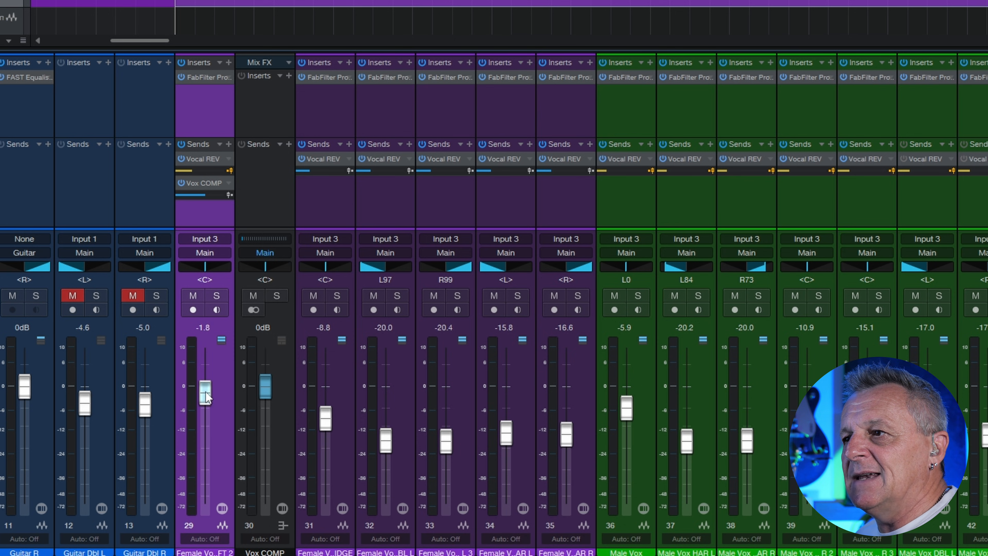
# Step: Set the soft female vocal channel's fader to -1.6 dB and switch its Vox COMP send to pre-fader
pyautogui.moveTo(206, 392)
pyautogui.mouseDown()
pyautogui.moveTo(206, 498)
pyautogui.moveTo(209, 391)
pyautogui.mouseUp()
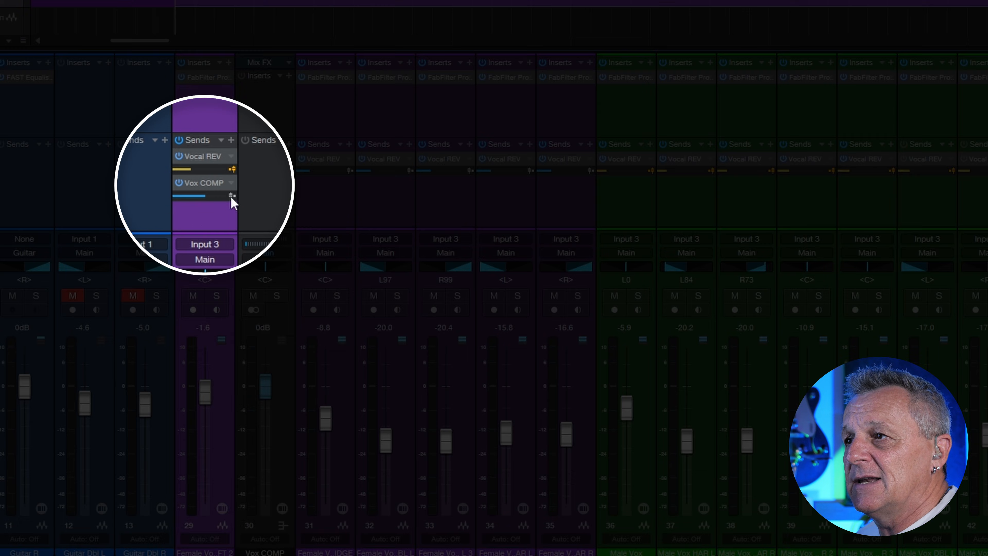
pyautogui.click(233, 196)
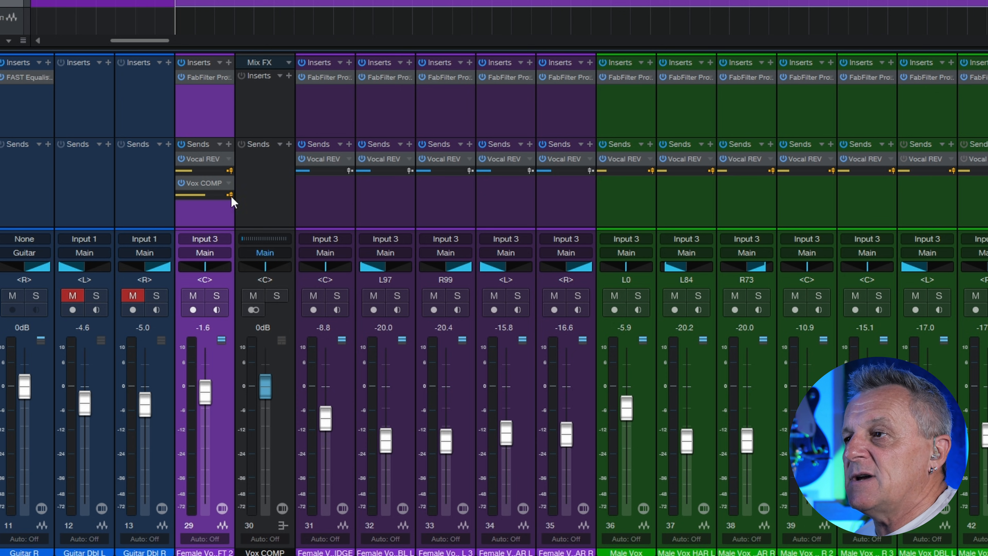
# Step: Insert Fat Channel on the Vox COMP bus and choose the FET compressor model
pyautogui.click(288, 75)
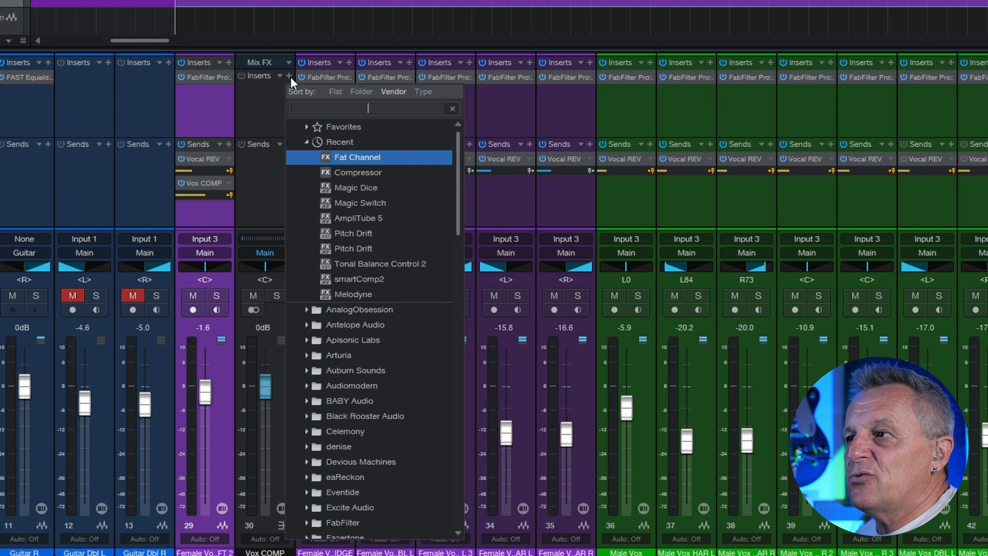
pyautogui.click(366, 159)
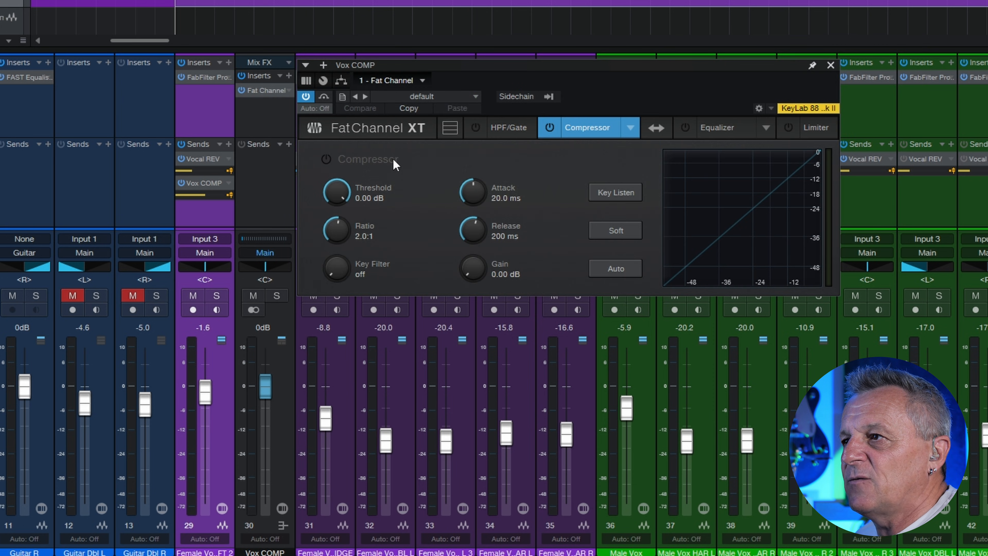
pyautogui.click(630, 127)
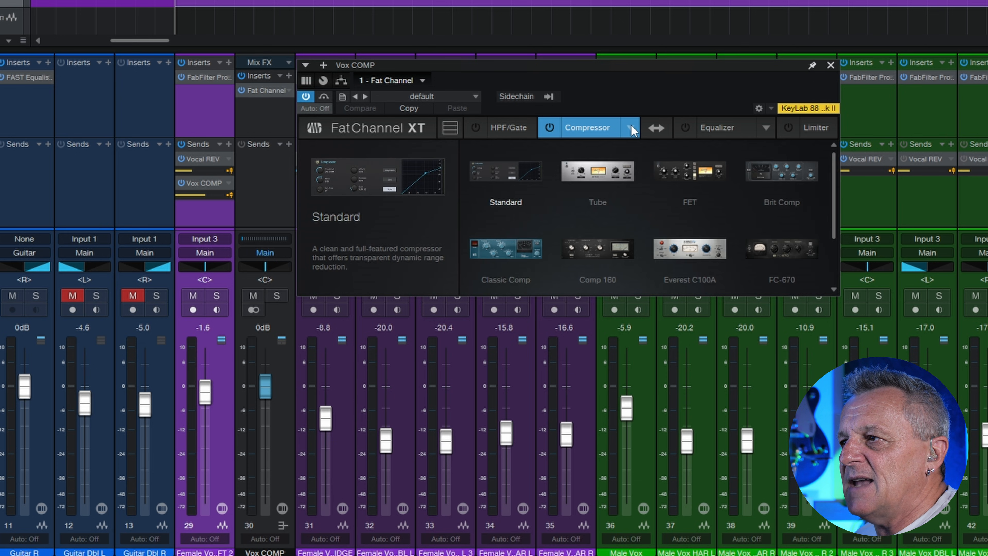
pyautogui.click(679, 169)
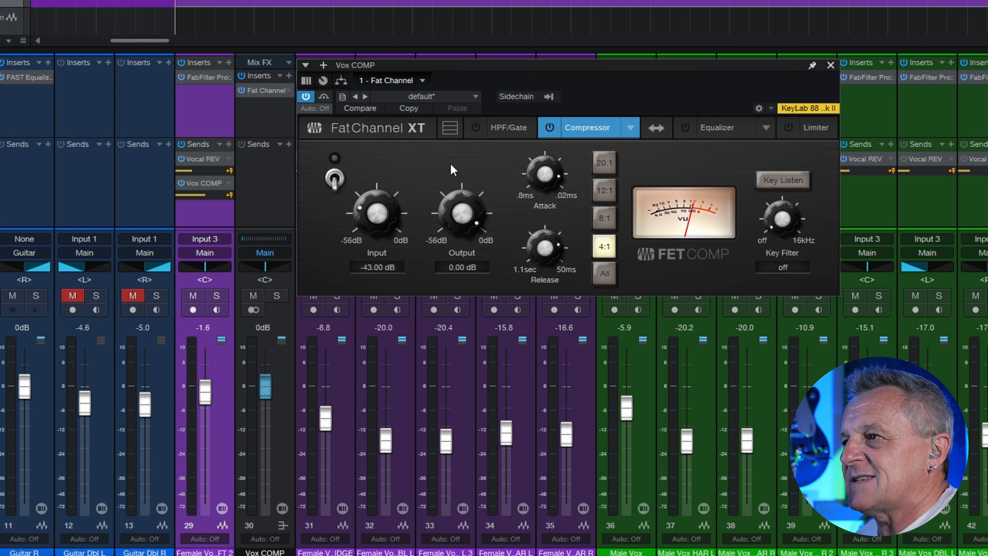
# Step: Set the FET compressor's ratio to 20:1, attack to the fastest .02 ms end, and release just short of the 50 ms end
pyautogui.click(605, 163)
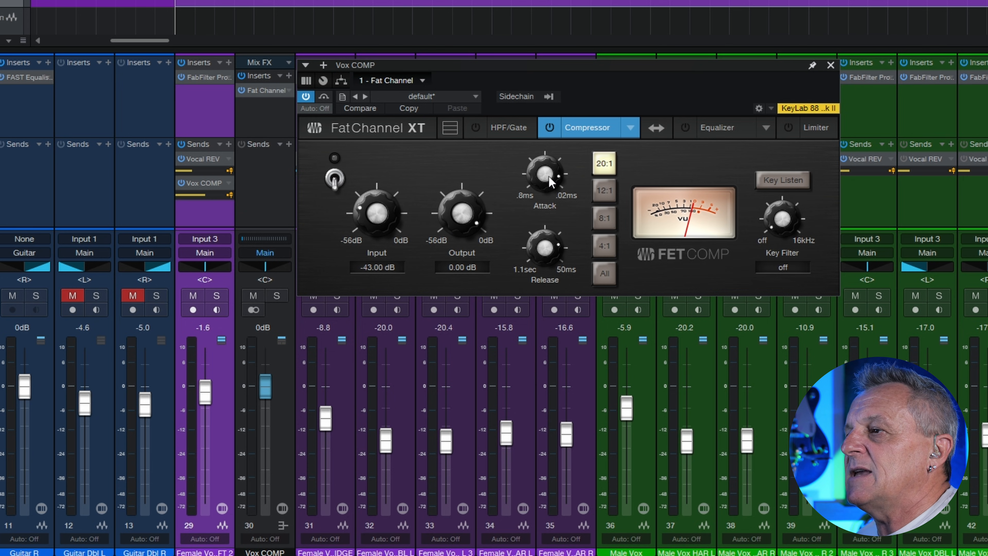
pyautogui.moveTo(548, 176); pyautogui.dragTo(529, 121)
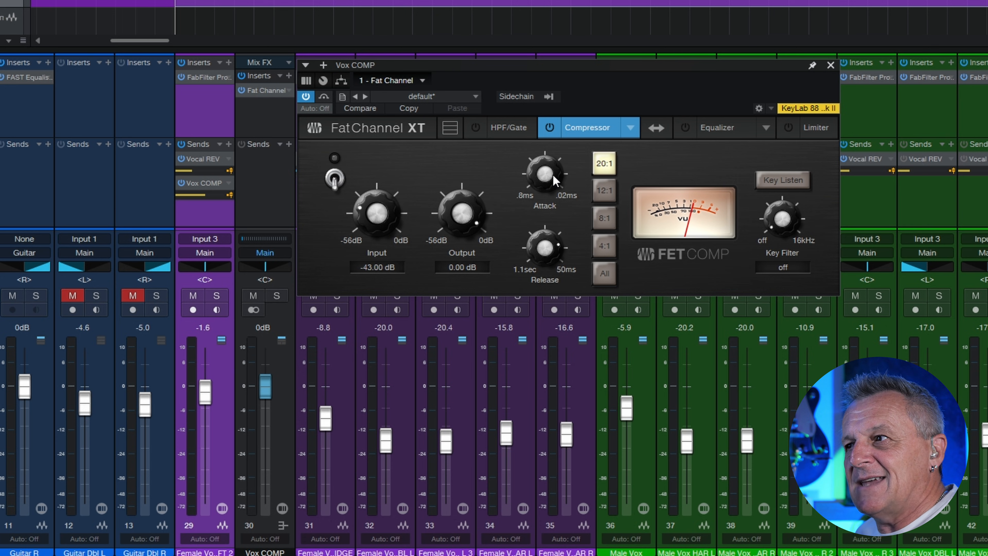
pyautogui.moveTo(552, 174); pyautogui.dragTo(556, 311)
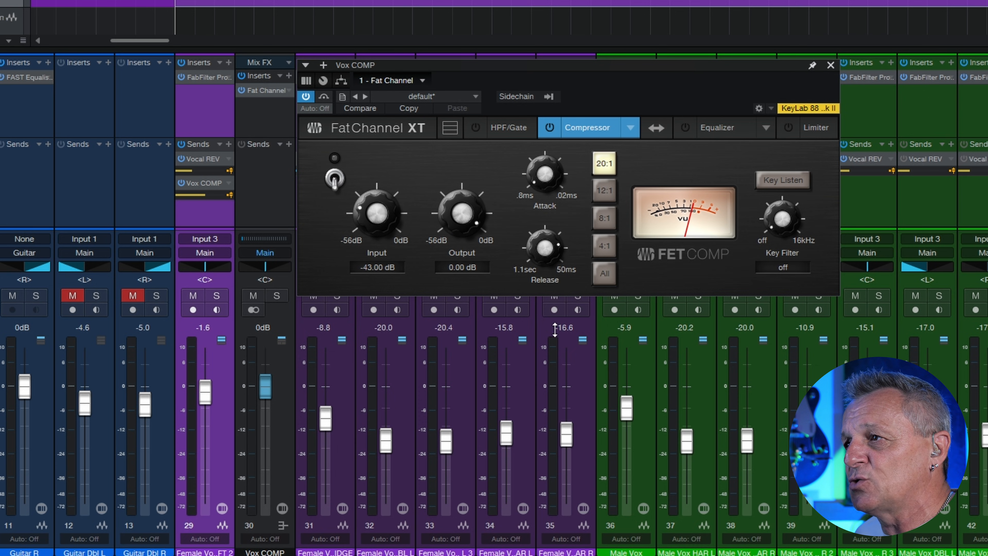
pyautogui.moveTo(540, 196); pyautogui.dragTo(535, 120)
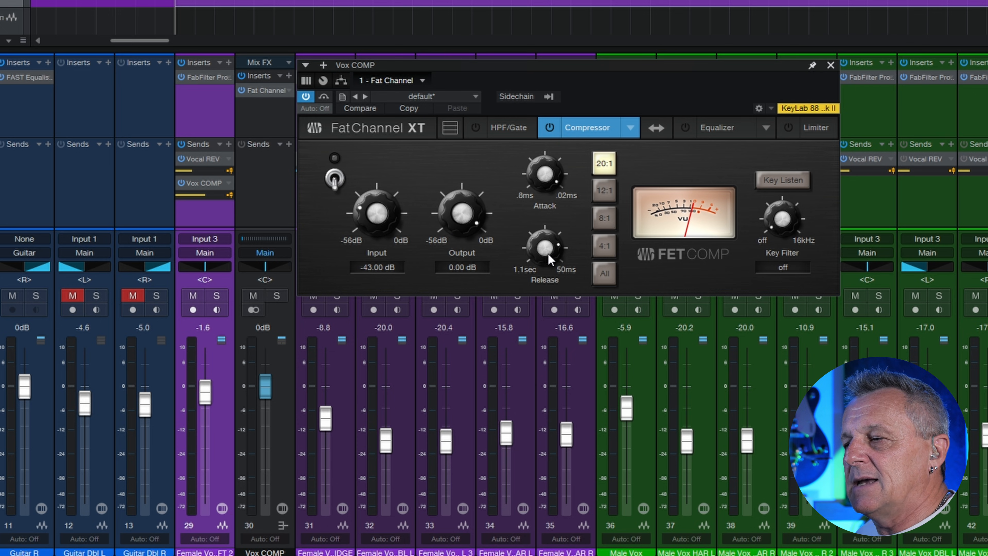
pyautogui.moveTo(544, 251); pyautogui.dragTo(525, 151)
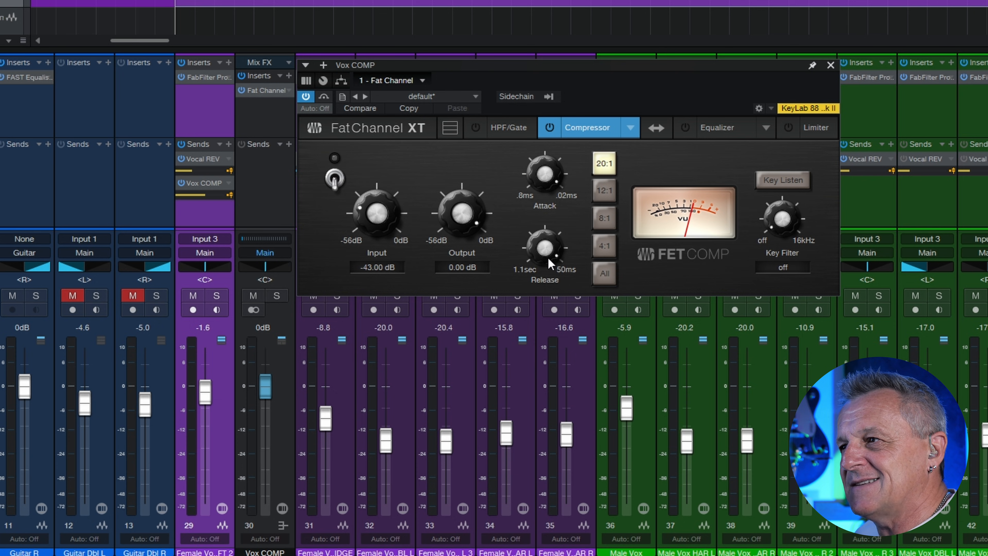
pyautogui.moveTo(547, 252); pyautogui.dragTo(549, 264)
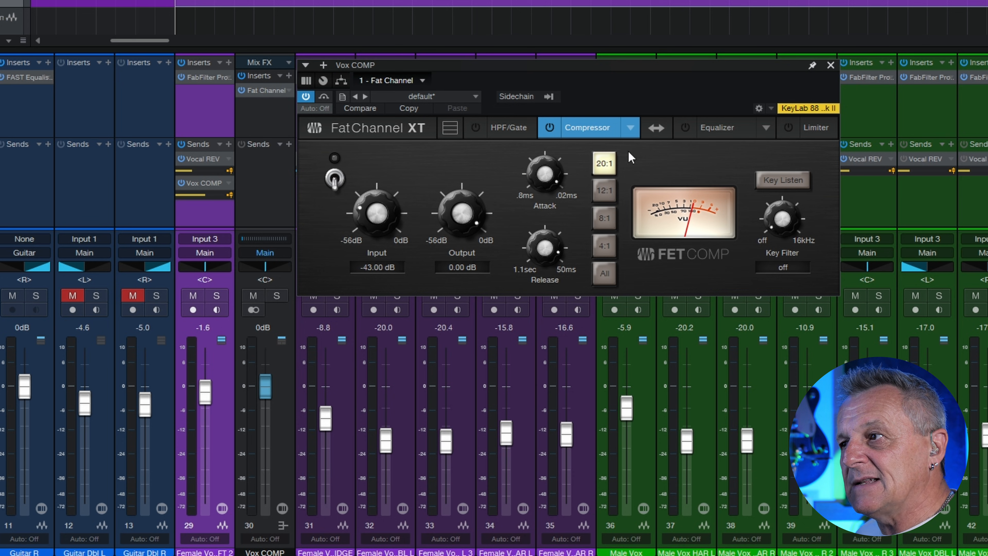
# Step: Switch on the FET compressor and play back the verse through the Vox COMP bus
pyautogui.click(335, 181)
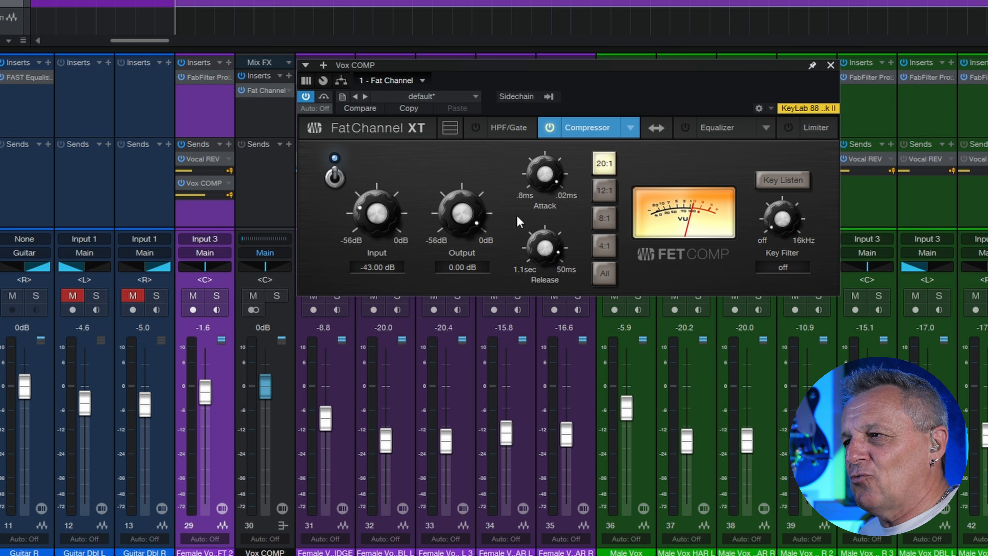
pyautogui.press('space')
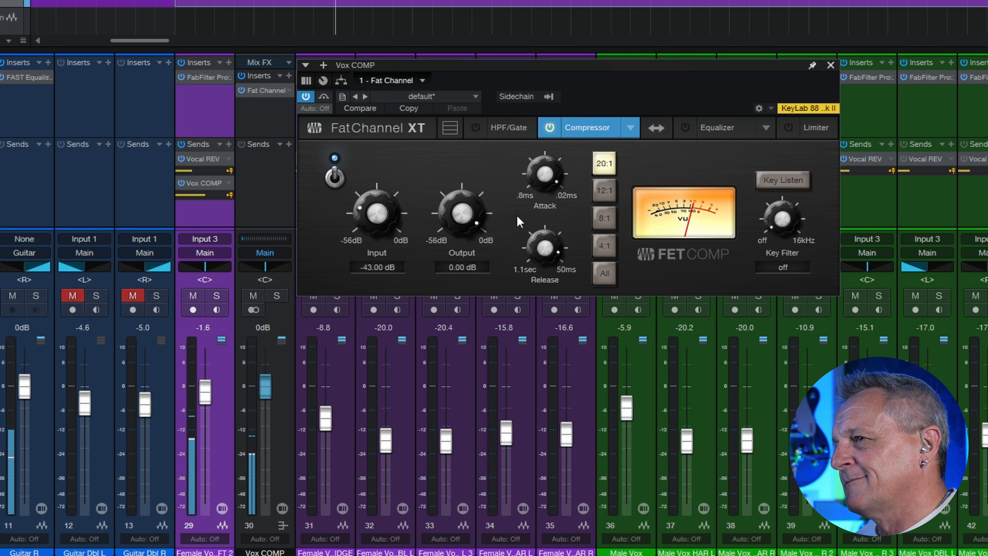
pyautogui.press('space')
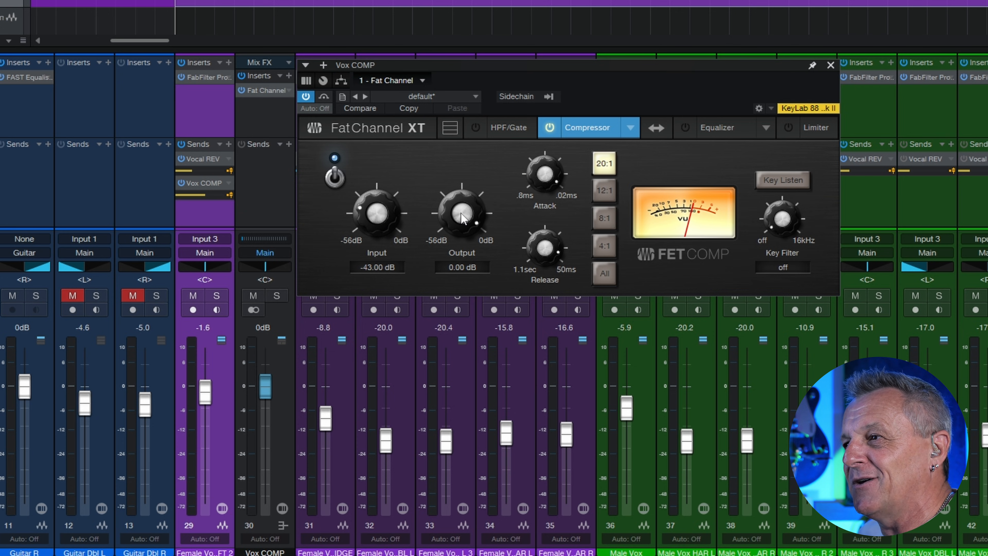
# Step: Set the FET compressor's output to -33.60 dB, and raise its input to -10.80 dB while playing the verse
pyautogui.moveTo(462, 217); pyautogui.dragTo(474, 308)
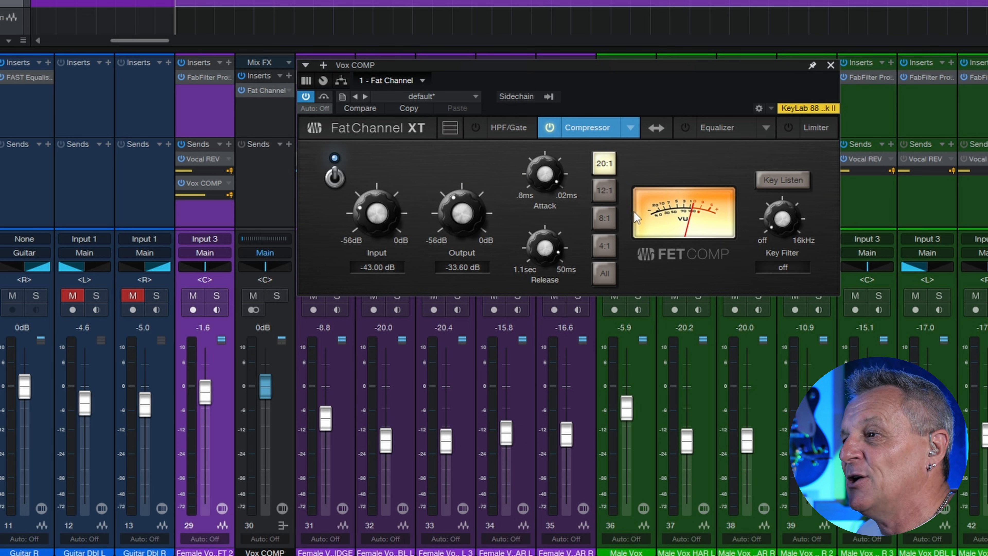
pyautogui.moveTo(377, 208); pyautogui.dragTo(366, 161)
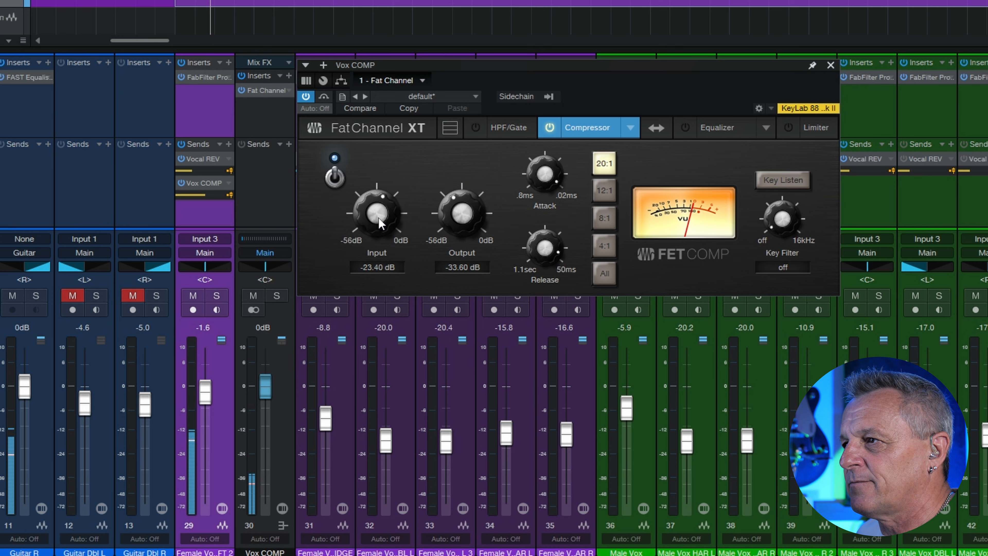
pyautogui.moveTo(379, 222); pyautogui.dragTo(381, 190)
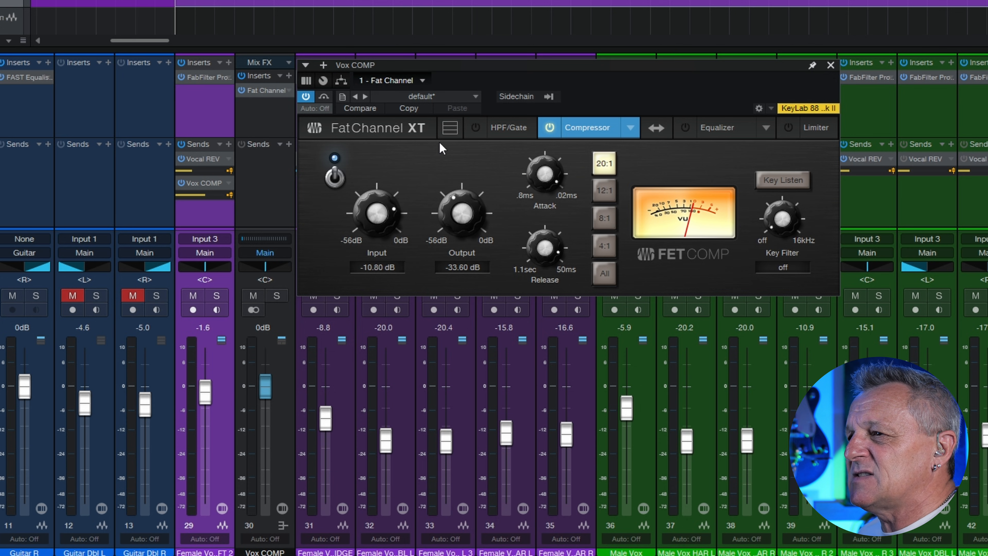
# Step: Solo the Vox COMP bus and raise the FET compressor's output to -17.36 dB during playback
pyautogui.click(277, 298)
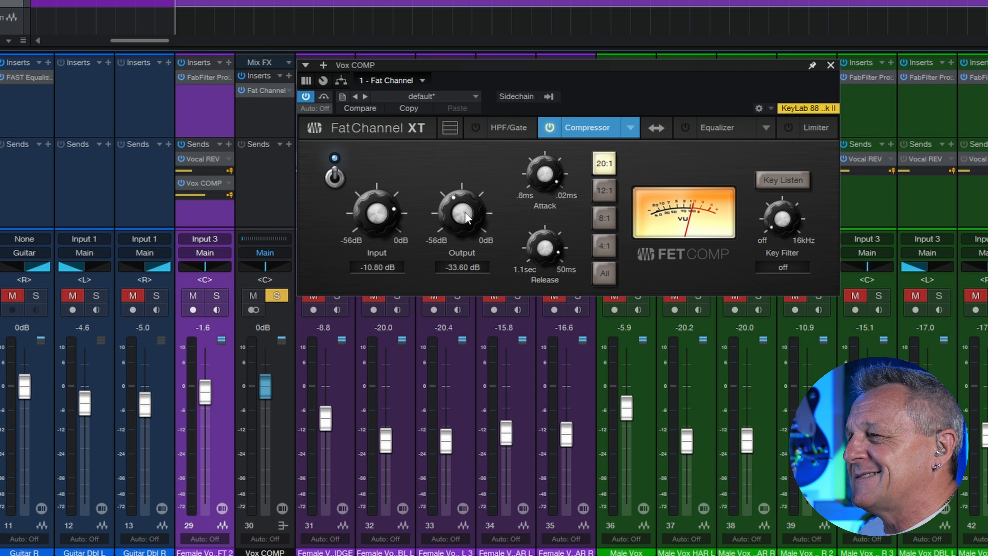
pyautogui.moveTo(465, 212); pyautogui.dragTo(446, 154)
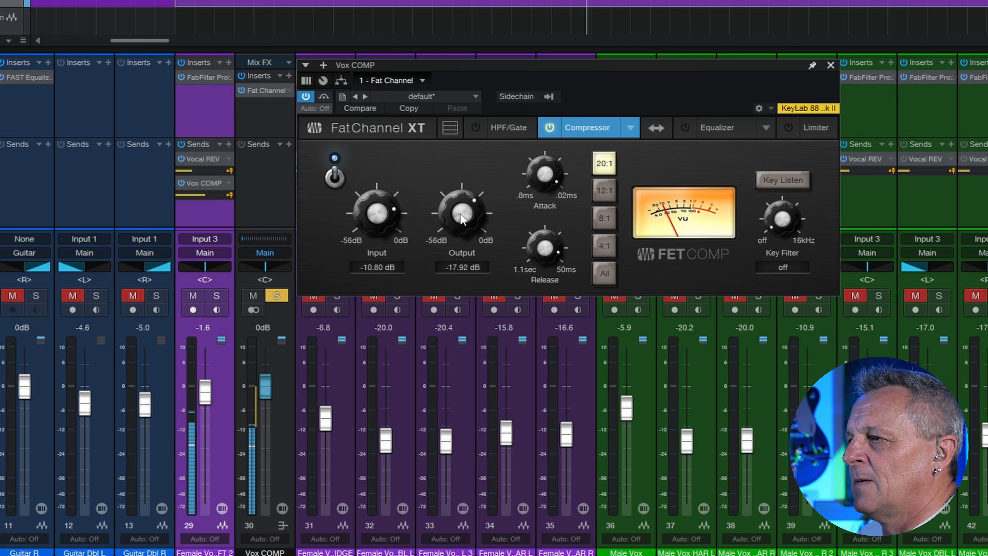
pyautogui.moveTo(461, 218); pyautogui.dragTo(443, 173)
pyautogui.press('space')
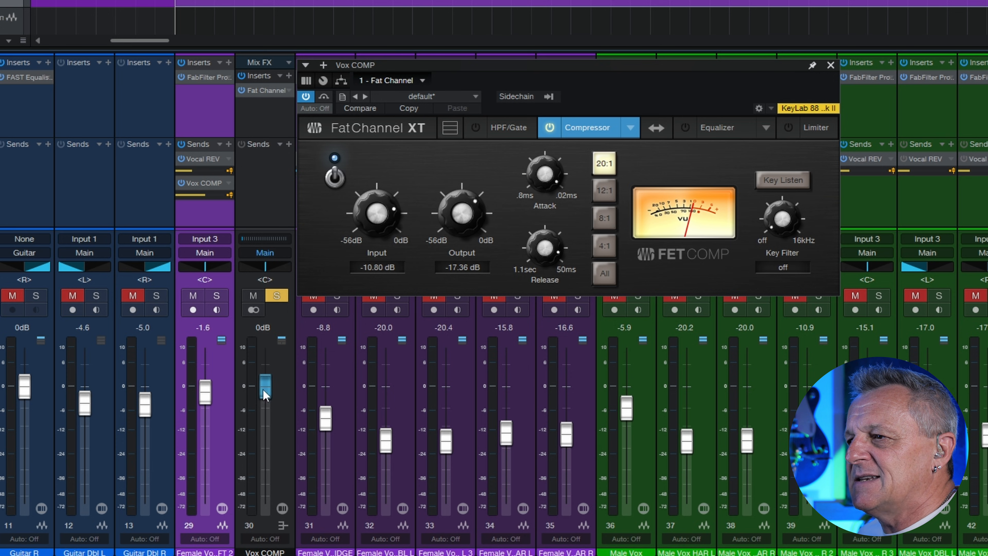
# Step: Unsolo the Vox COMP bus and blend its fader in from fully down to -6.7 dB during playback
pyautogui.moveTo(269, 390); pyautogui.dragTo(263, 513)
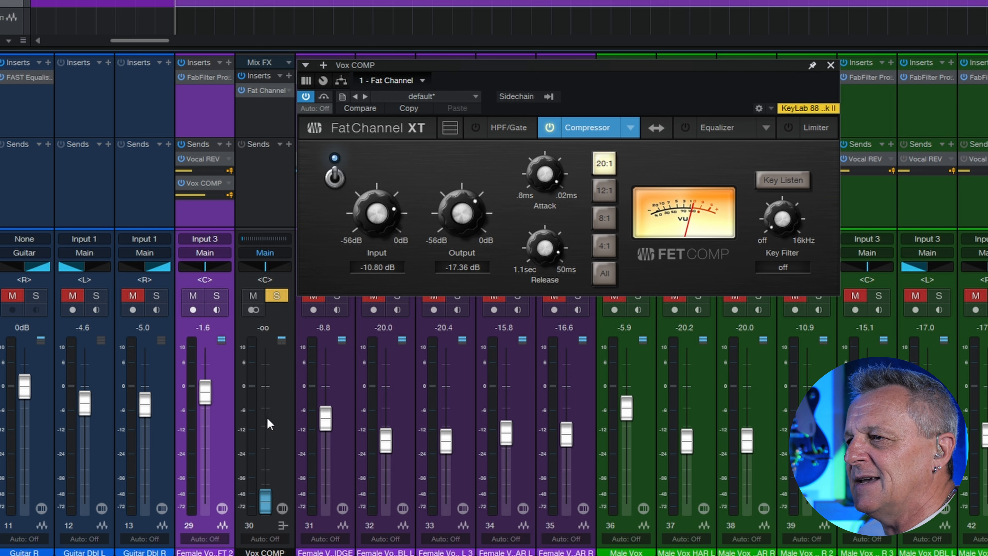
pyautogui.click(276, 296)
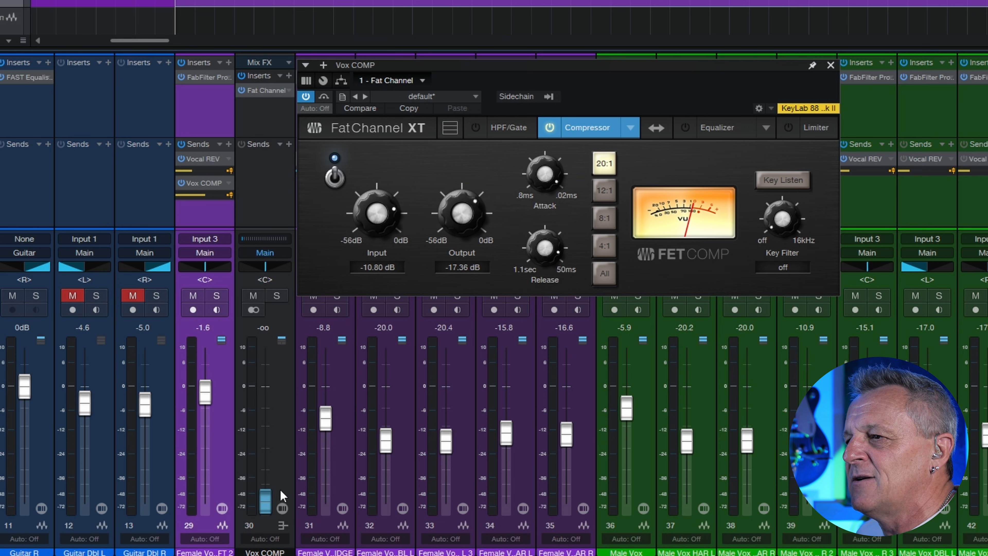
pyautogui.press('space')
pyautogui.moveTo(266, 507); pyautogui.dragTo(270, 424)
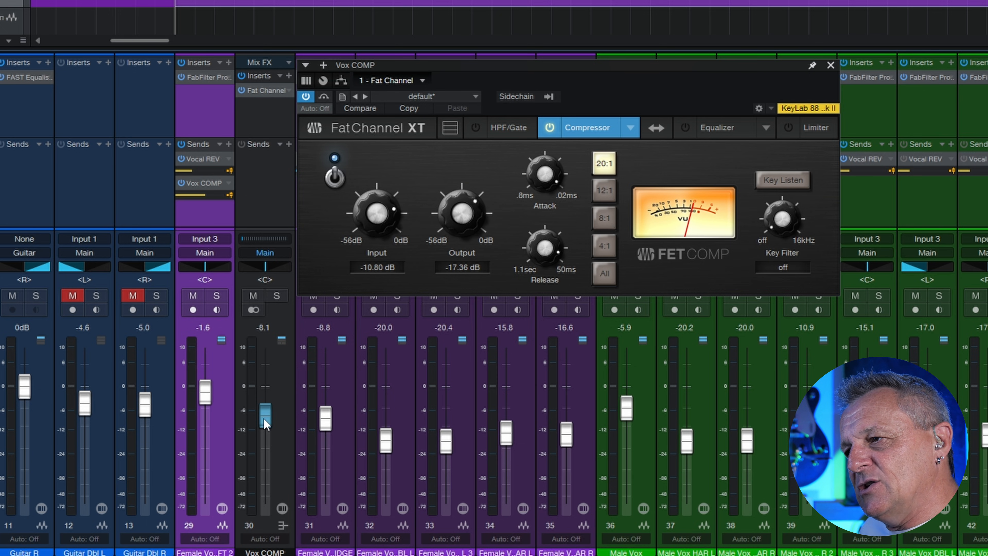
pyautogui.moveTo(264, 419); pyautogui.dragTo(267, 416)
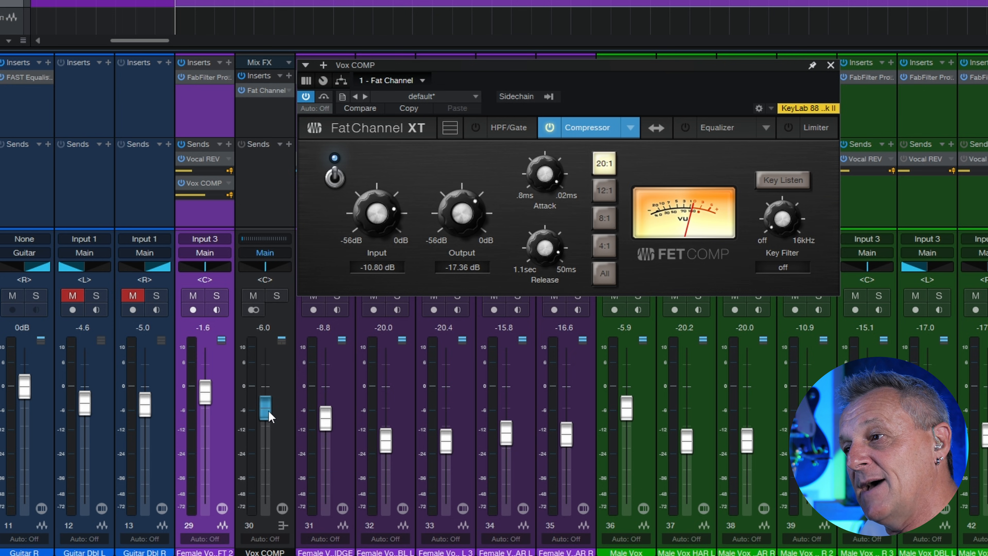
pyautogui.moveTo(269, 412); pyautogui.dragTo(269, 415)
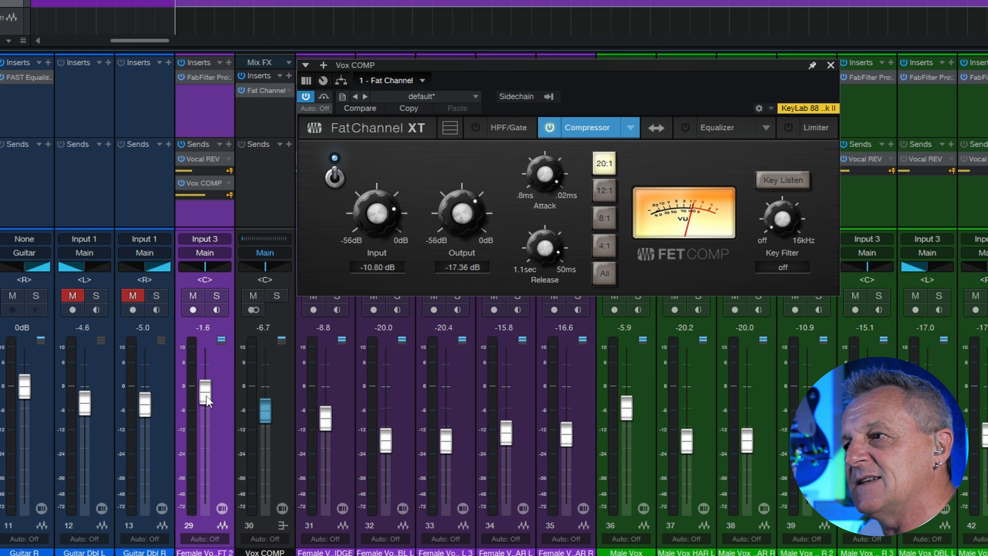
# Step: Pull the soft female vocal channel's fader down to -37.0 dB during playback, then bring it back up to -2.0 dB
pyautogui.moveTo(206, 398); pyautogui.dragTo(210, 475)
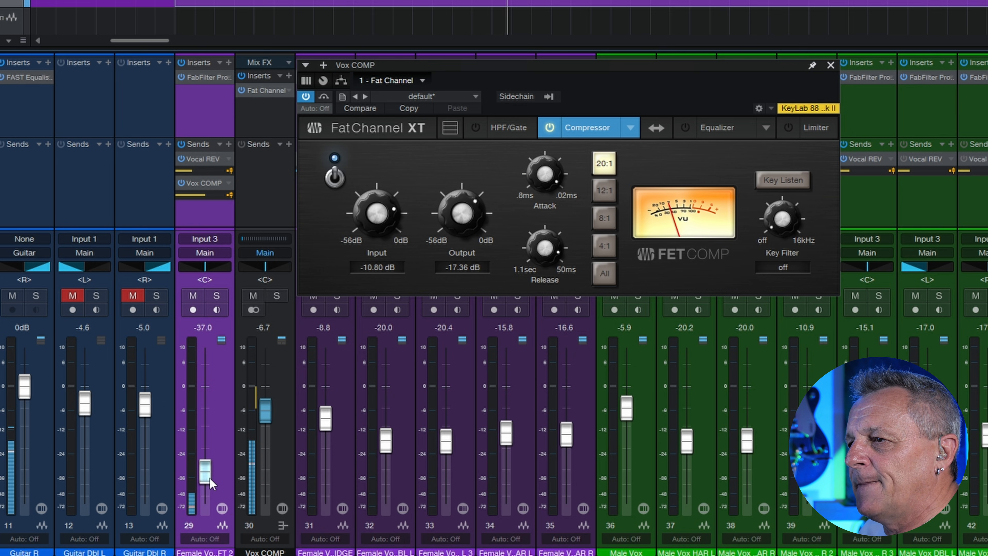
pyautogui.moveTo(210, 481); pyautogui.dragTo(220, 404)
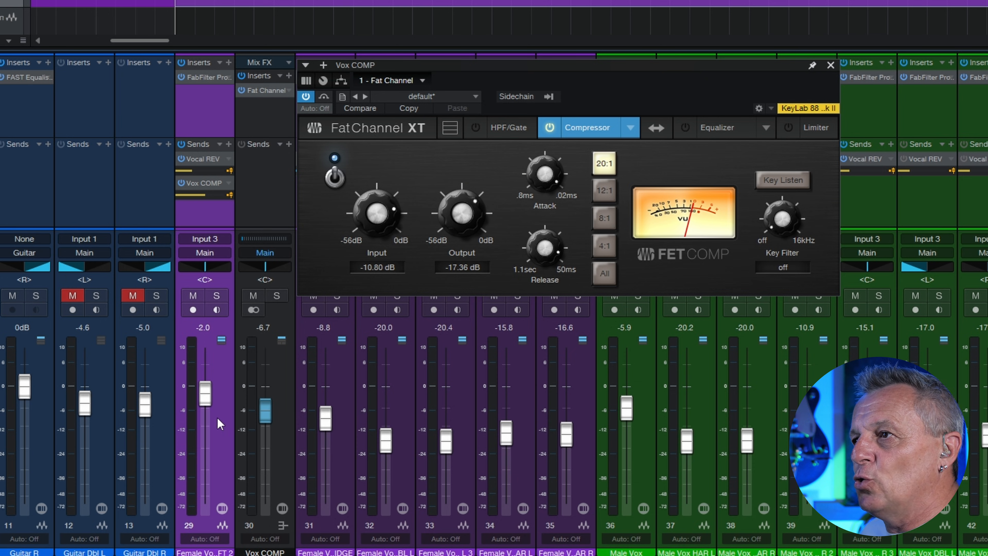
pyautogui.doubleClick(219, 455)
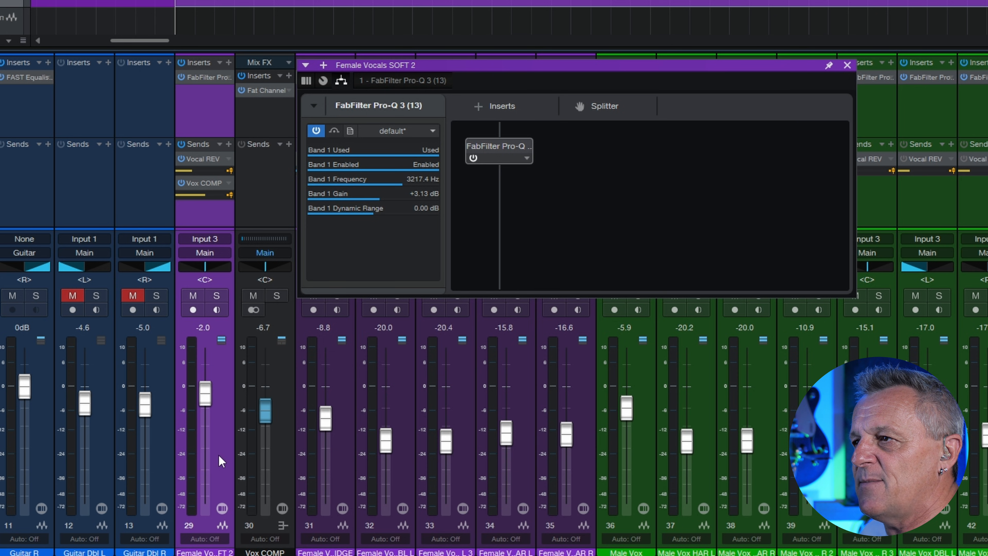
pyautogui.click(847, 65)
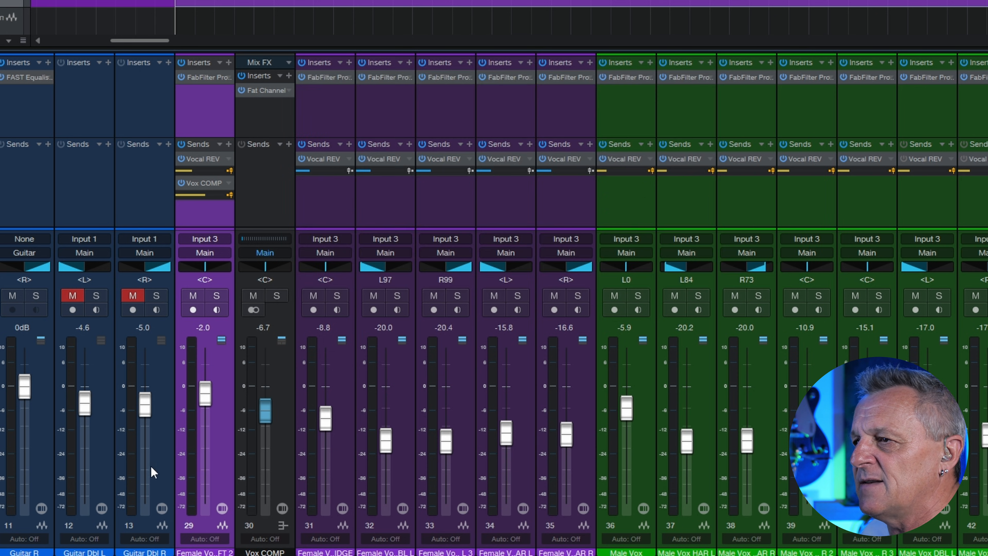
# Step: Add a bus for the soft female vocal and Vox COMP channels and name it Vocals
pyautogui.click(285, 452)
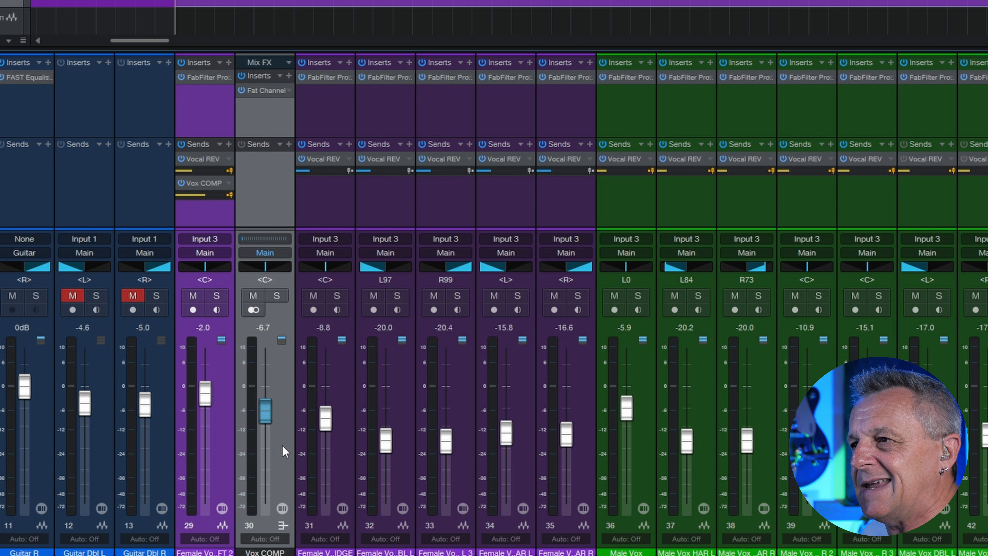
pyautogui.rightClick(265, 198)
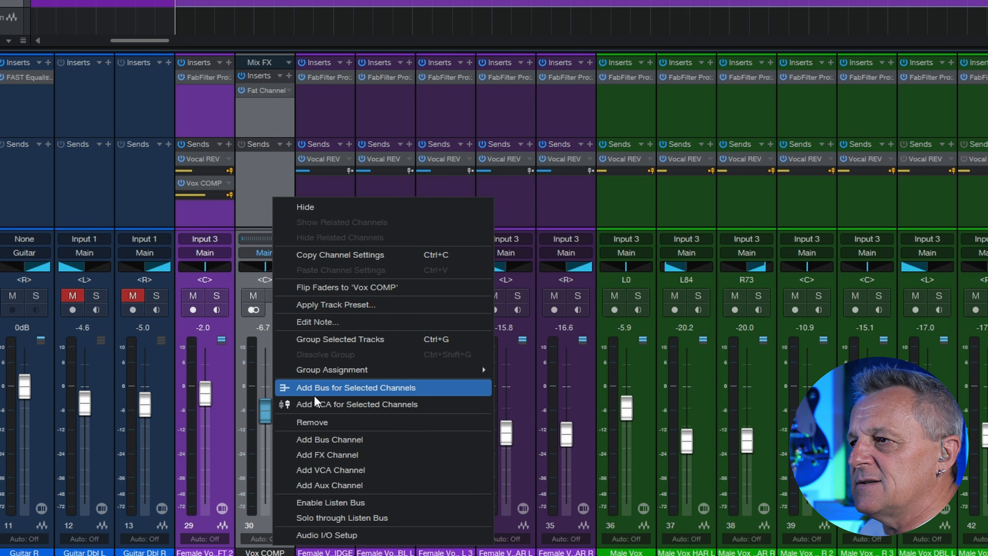
pyautogui.click(348, 388)
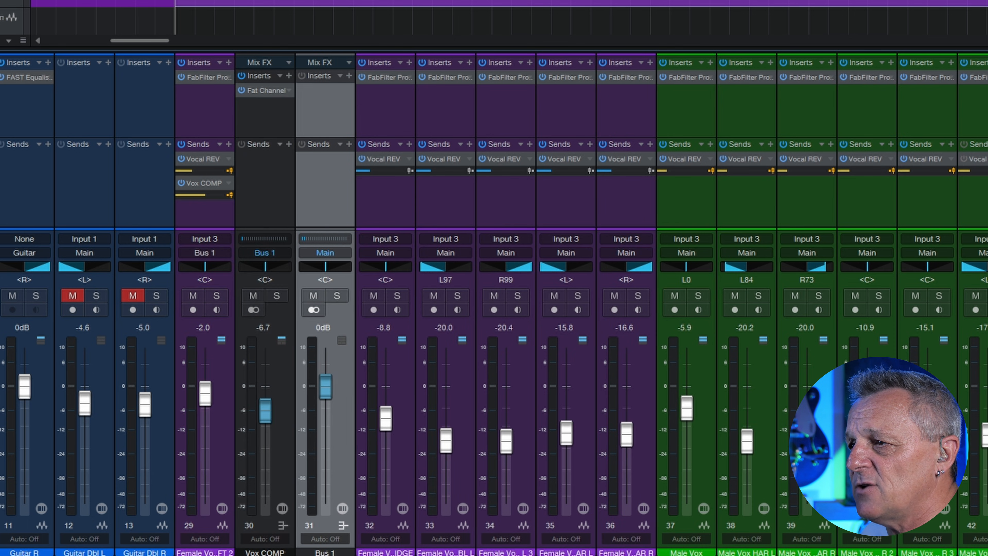
pyautogui.doubleClick(331, 551)
pyautogui.write('V')
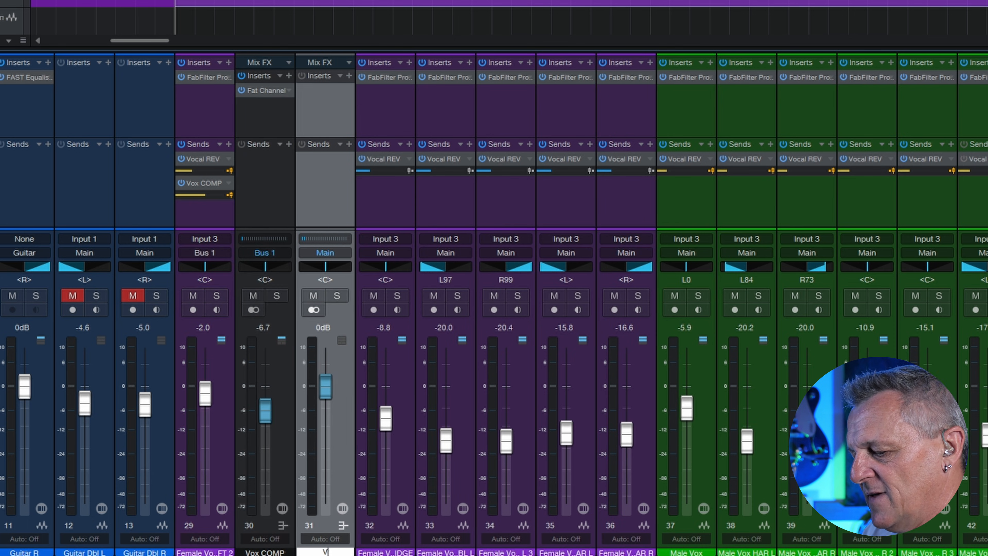
pyautogui.write('ocals')
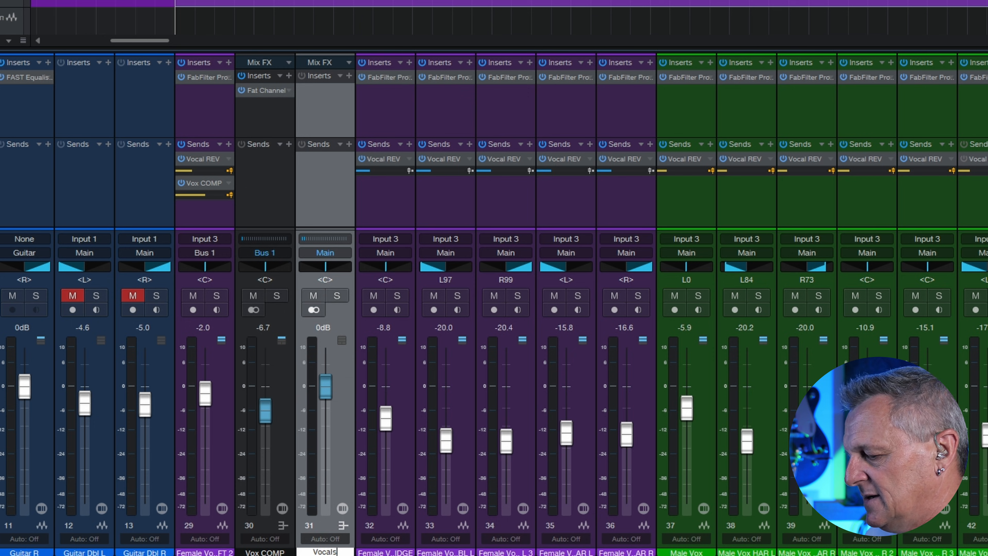
pyautogui.press('Return')
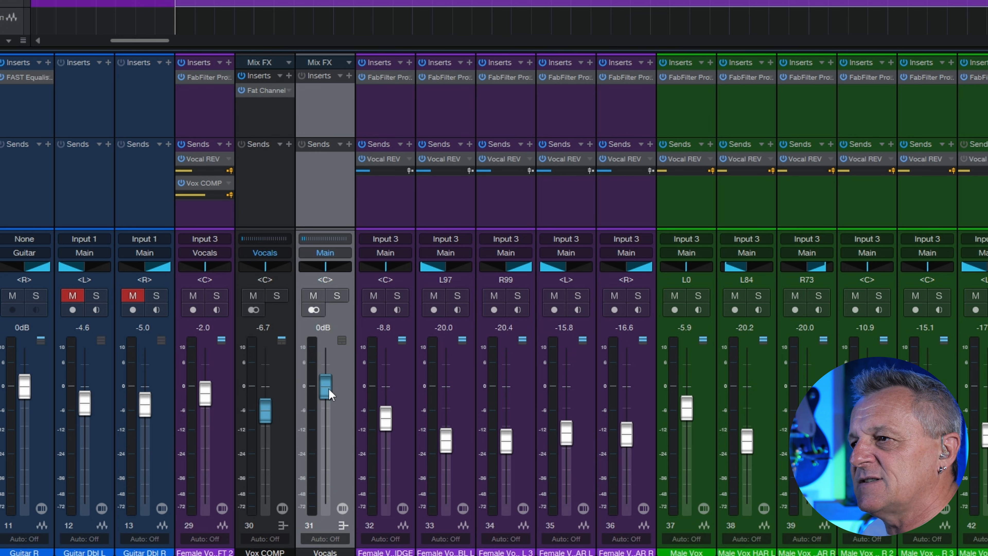
# Step: Try lowering the Vocals bus fader, then undo the fader move and the creation of the bus
pyautogui.moveTo(328, 388); pyautogui.dragTo(331, 418)
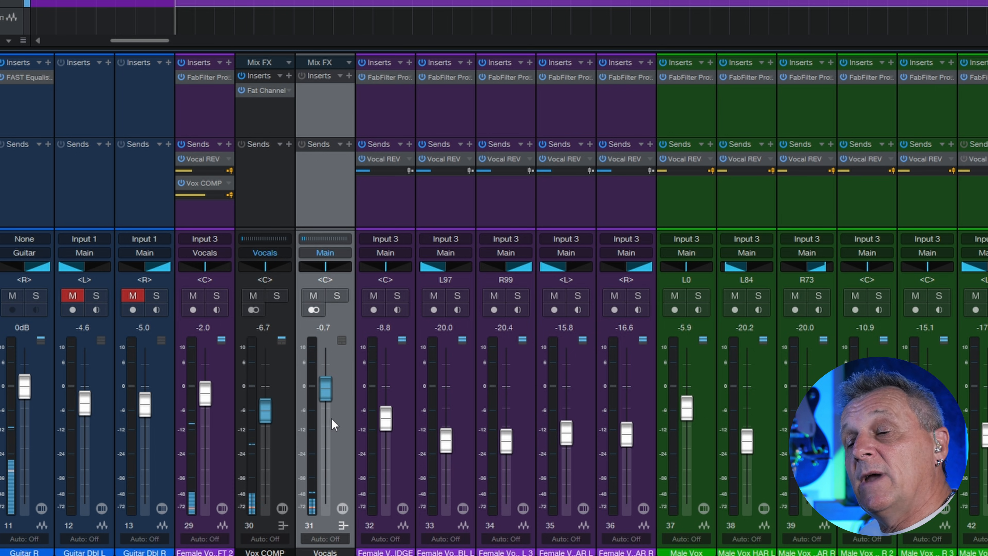
pyautogui.hotkey('ctrl', 'z')
pyautogui.hotkey('ctrl', 'z')
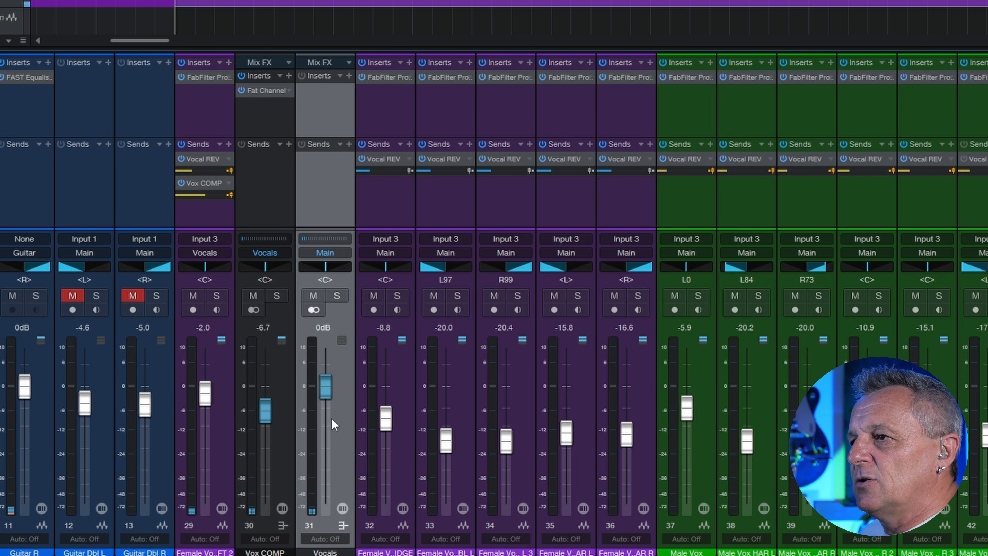
pyautogui.hotkey('ctrl', 'z')
pyautogui.hotkey('ctrl', 'z')
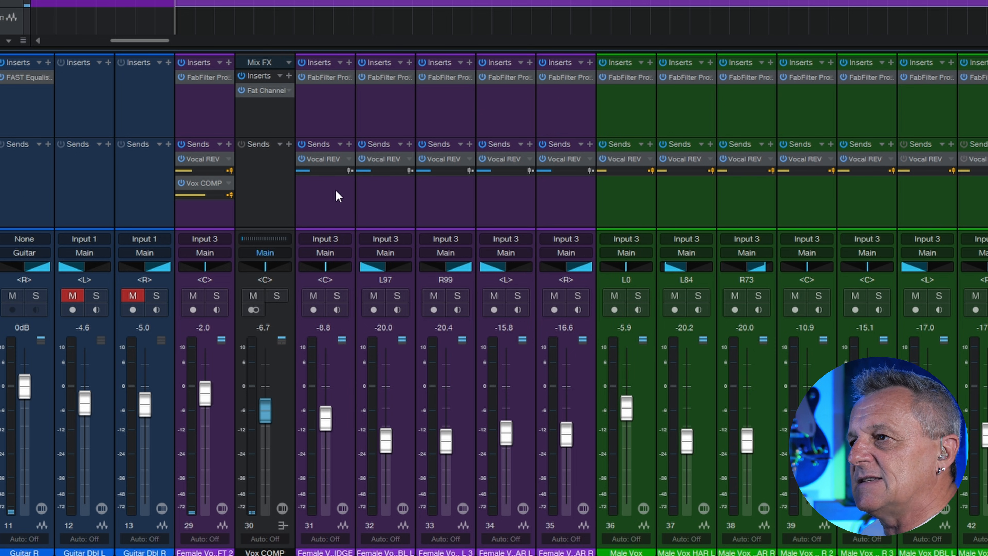
# Step: Add a VCA for the soft female vocal and Vox COMP channels and slightly lower its fader
pyautogui.click(212, 210)
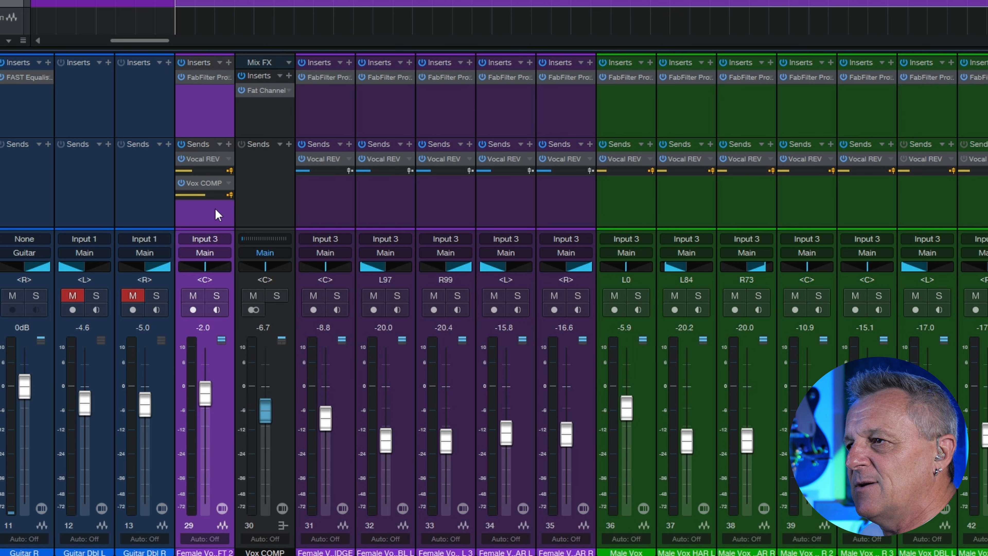
pyautogui.keyDown('ctrl'); pyautogui.click(272, 212); pyautogui.keyUp('ctrl')
pyautogui.rightClick(272, 212)
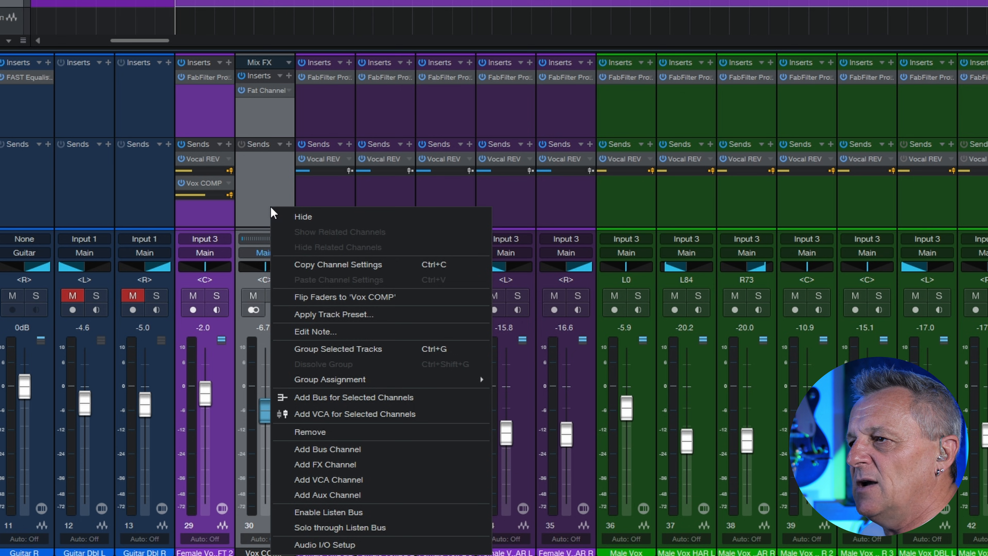
pyautogui.click(366, 416)
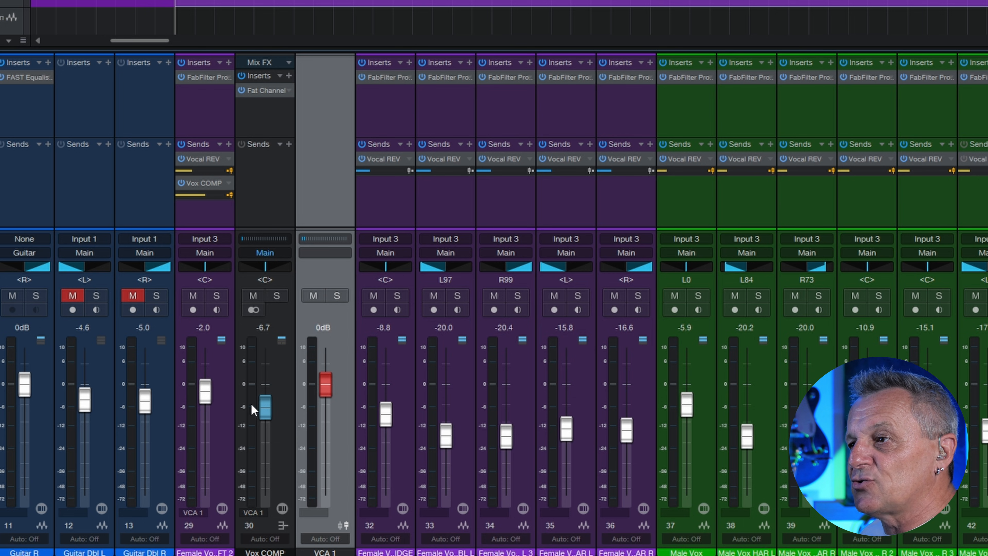
pyautogui.moveTo(322, 386)
pyautogui.mouseDown()
pyautogui.moveTo(321, 473)
pyautogui.moveTo(336, 390)
pyautogui.moveTo(335, 397)
pyautogui.mouseUp()
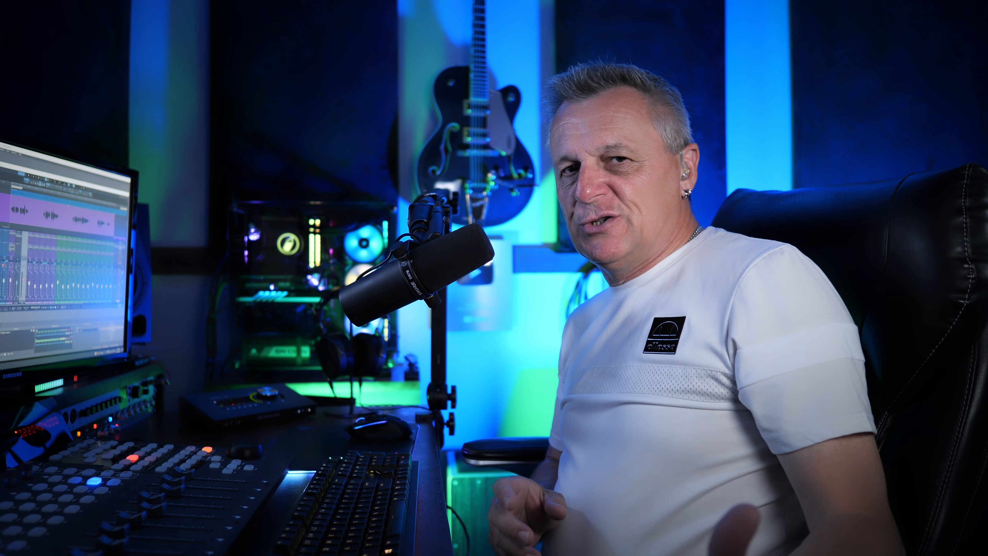